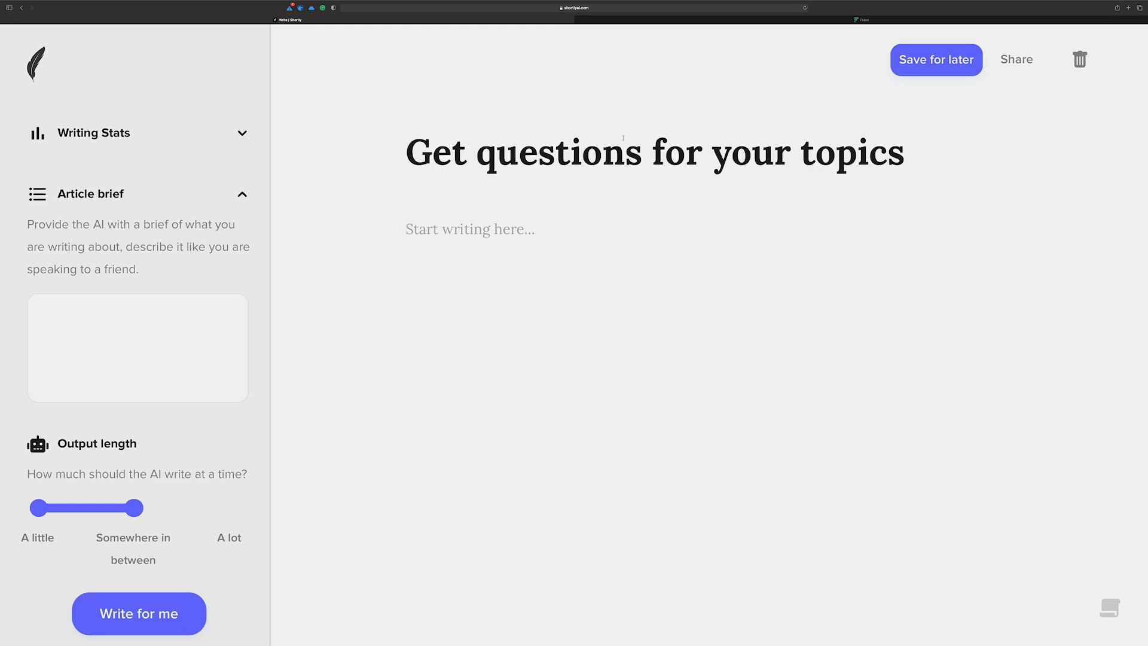
Step: Open the Frase tokyo brief, glance at its Top Results, then browse the Topic Score topics
left_click(765, 21)
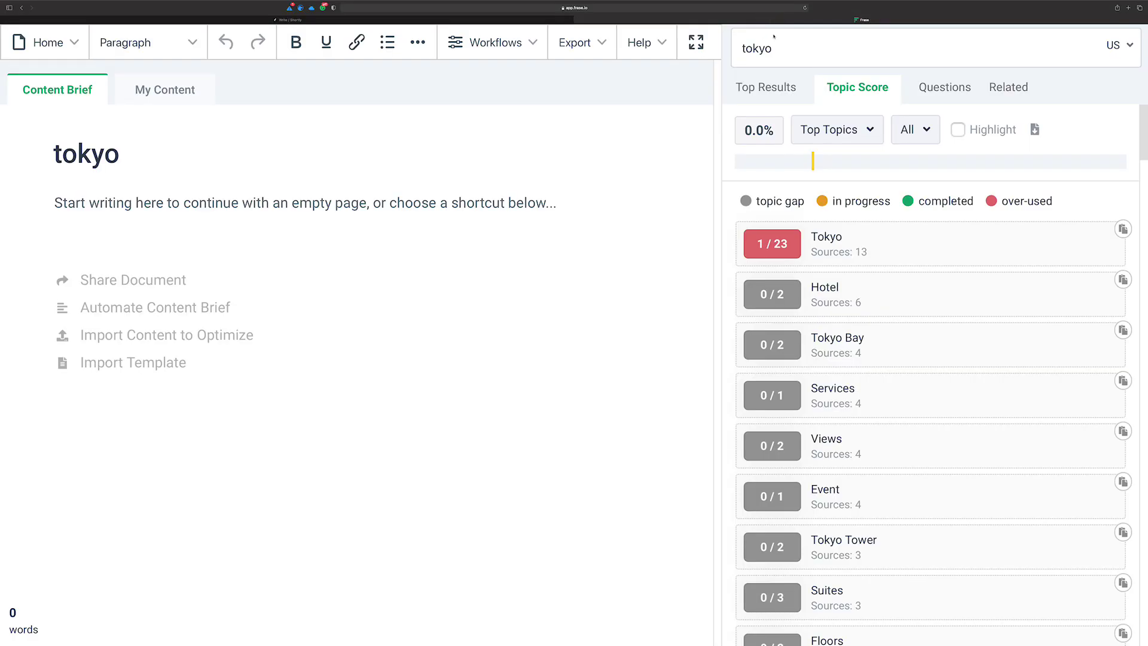
left_click_drag(776, 48, 739, 49)
left_click(563, 158)
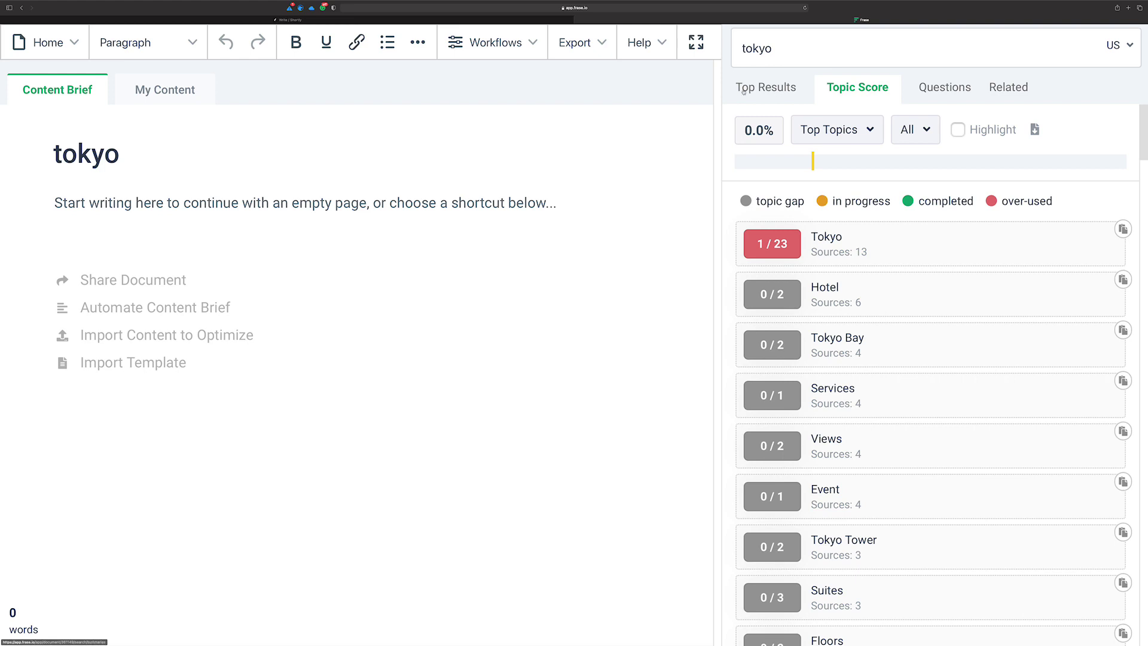
left_click(788, 88)
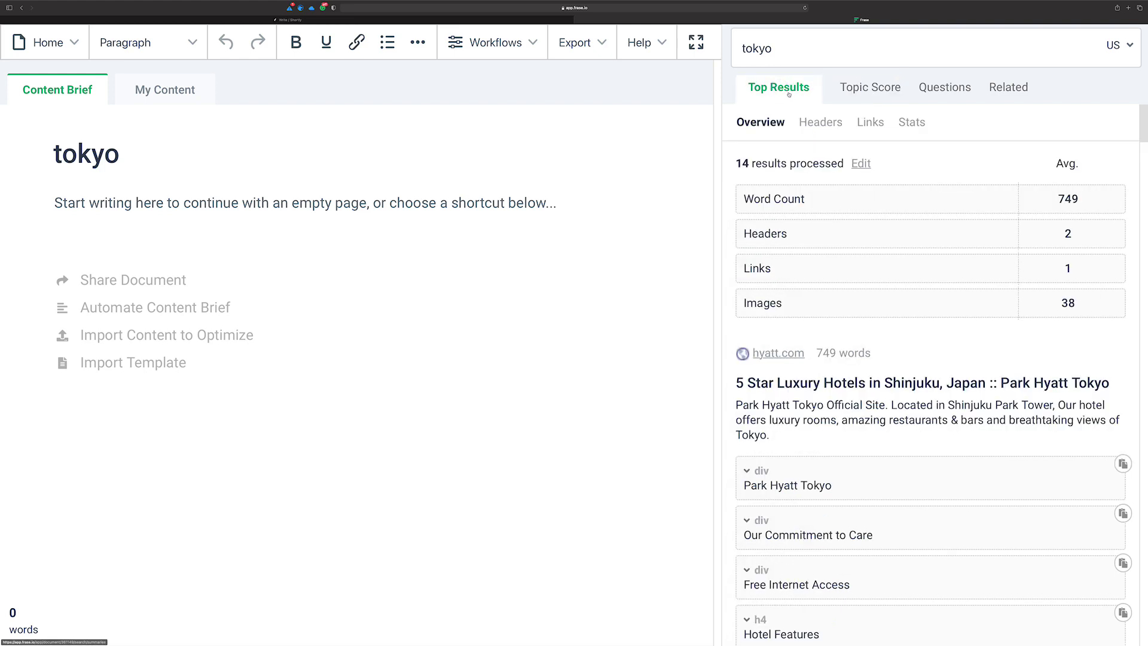
left_click(859, 88)
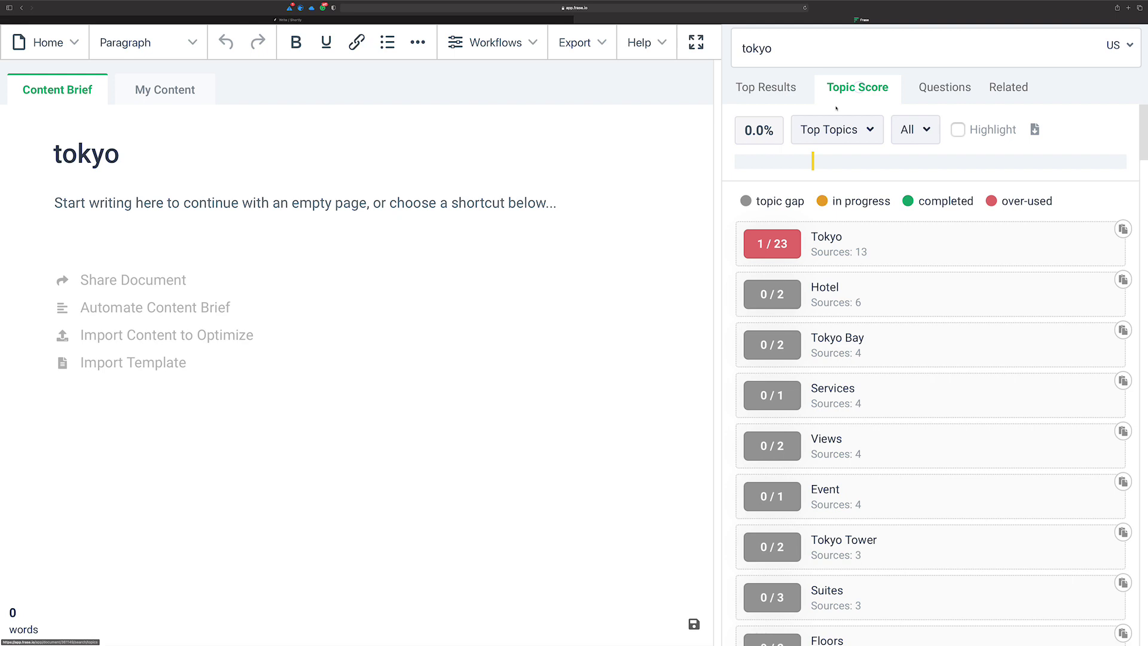
scroll(840, 205, "down", 9)
scroll(840, 205, "down", 15)
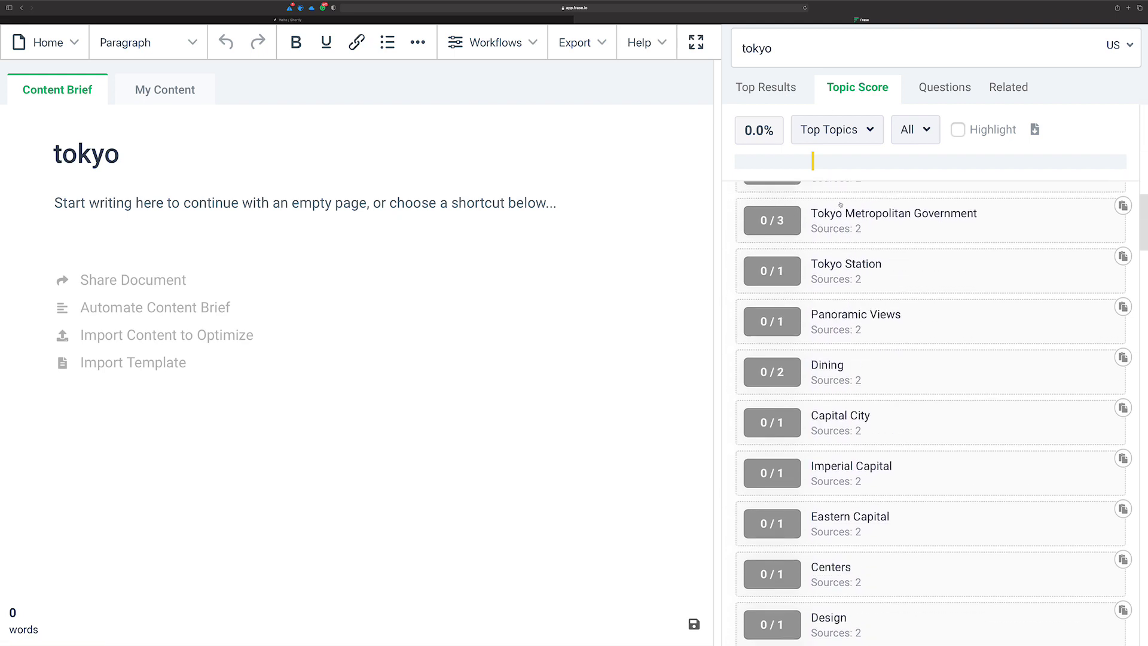
scroll(840, 205, "up", 20)
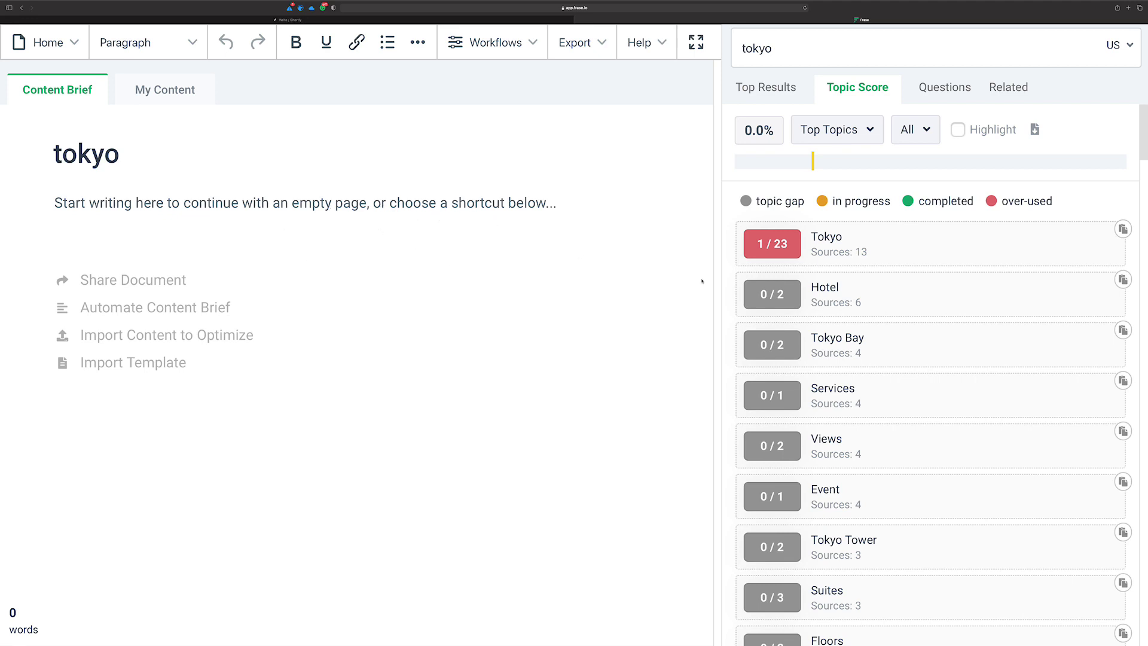
Step: Add Tokyo, Tokyo Bay and Views to the brief, rewording Views to 'views of Tokyo'
mouse_move(900, 264)
left_click(1122, 229)
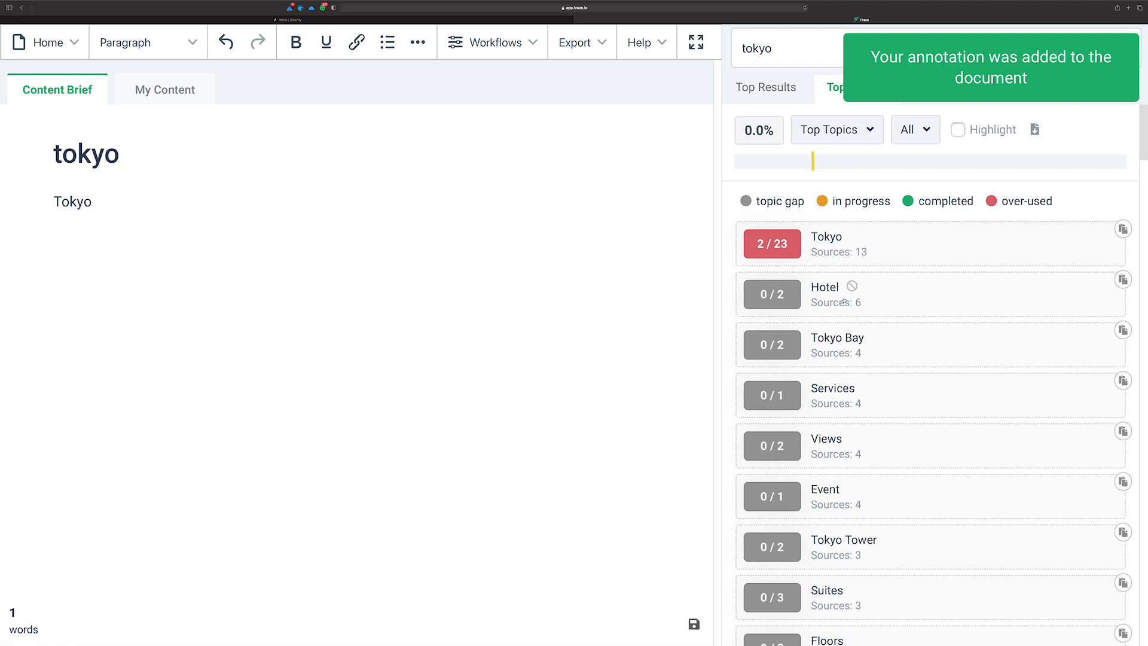
left_click(1123, 330)
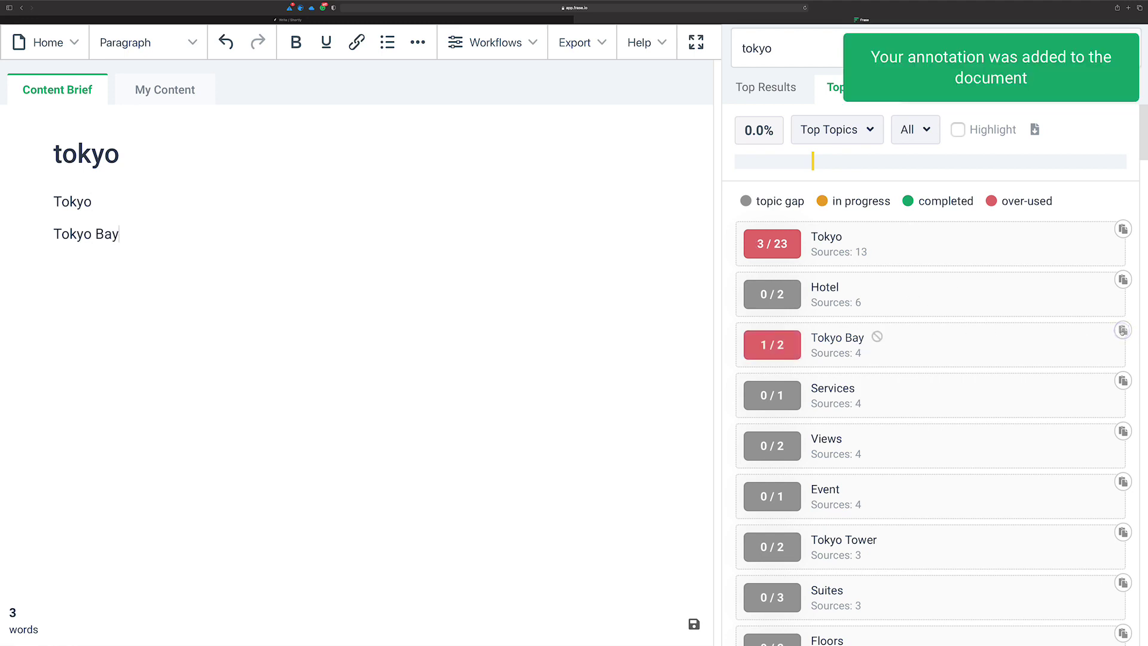
scroll(920, 369, "down", 3)
scroll(980, 328, "down", 1)
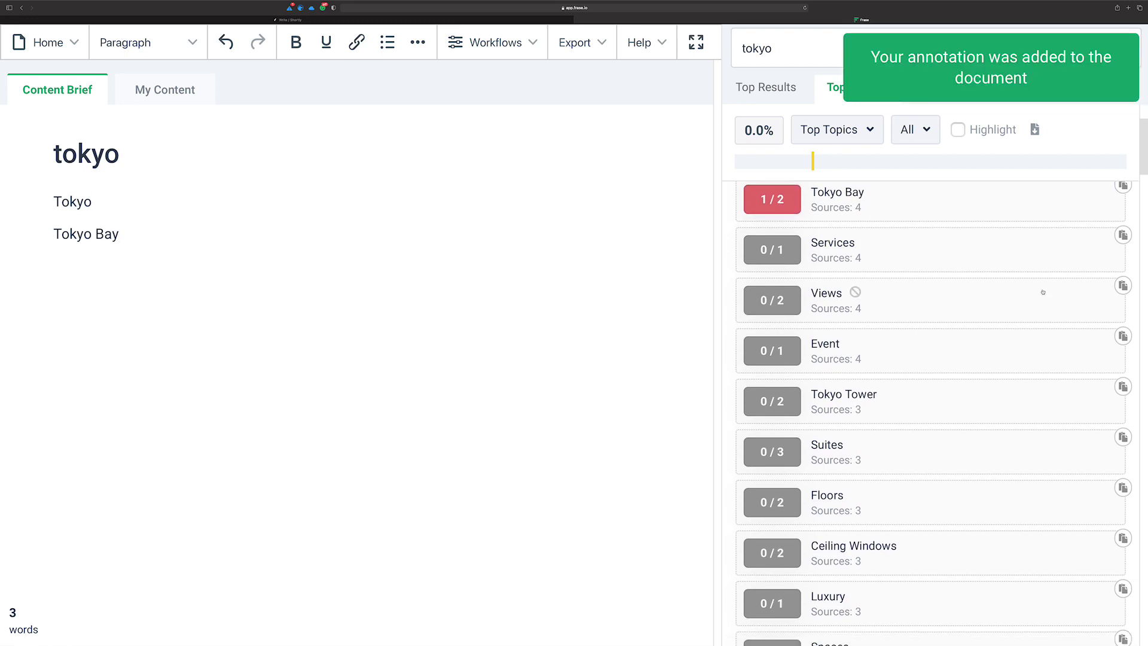
left_click(1117, 286)
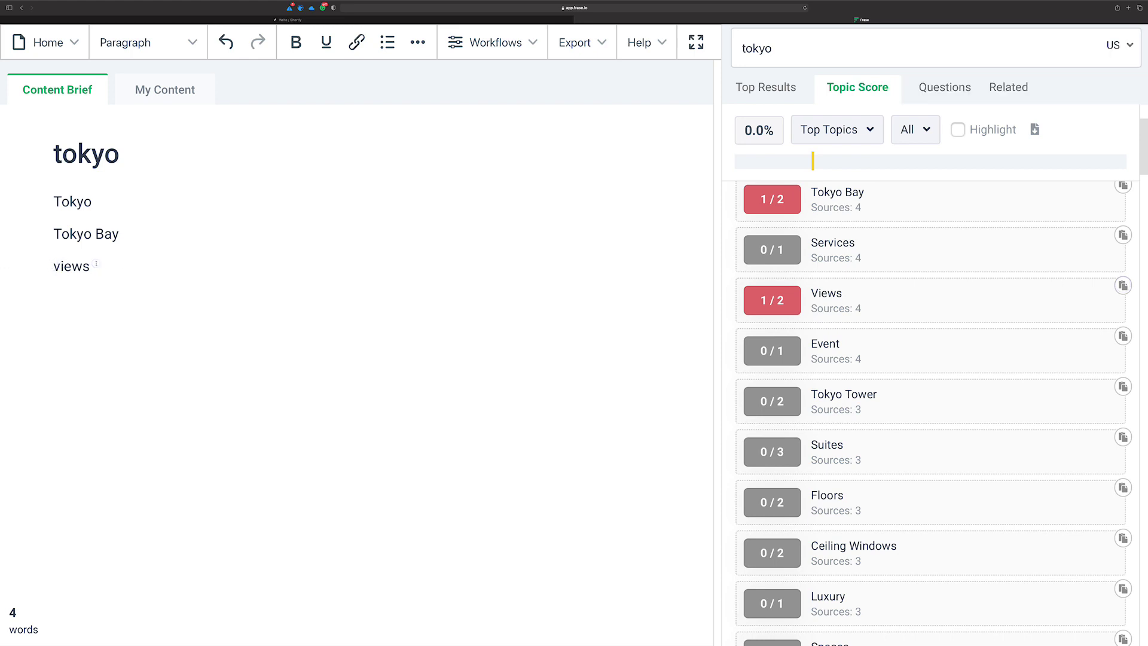
type("of Tokyo")
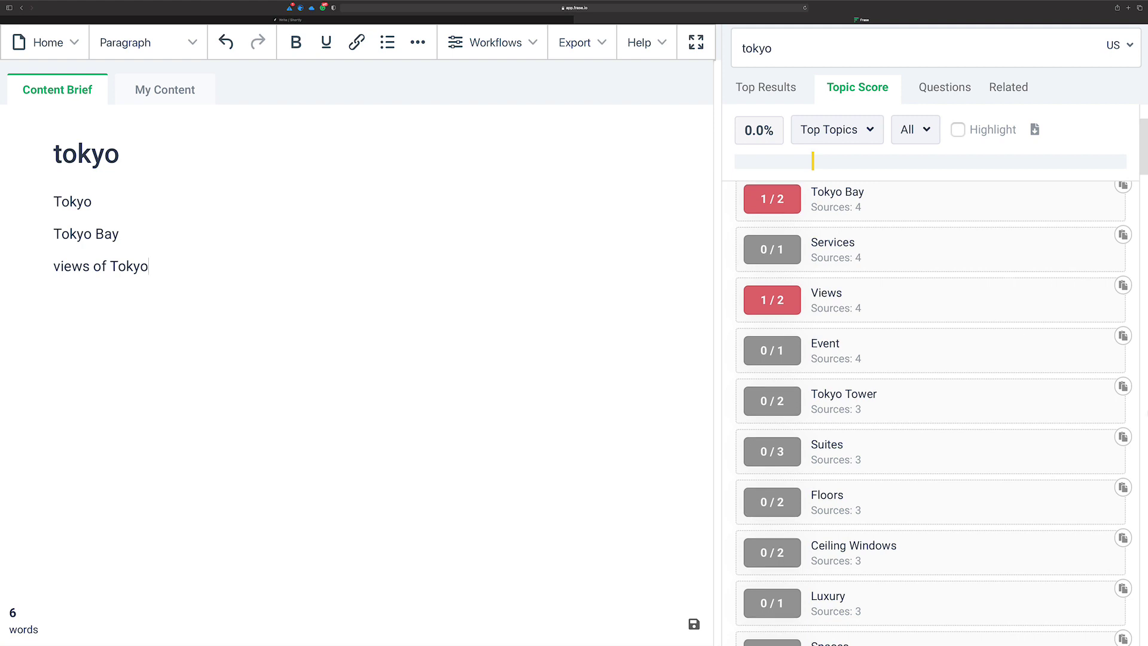
Step: Add the Tokyo Tower and Fish Market topics to the brief
left_click(1123, 386)
scroll(1016, 394, "down", 1)
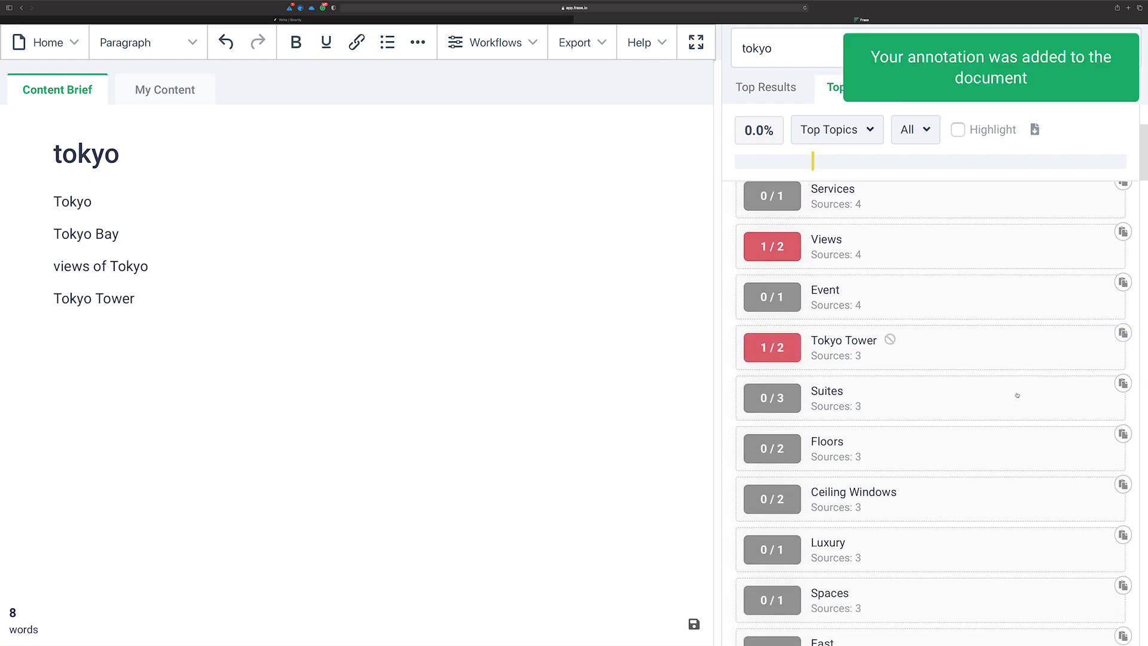
scroll(1017, 394, "down", 3)
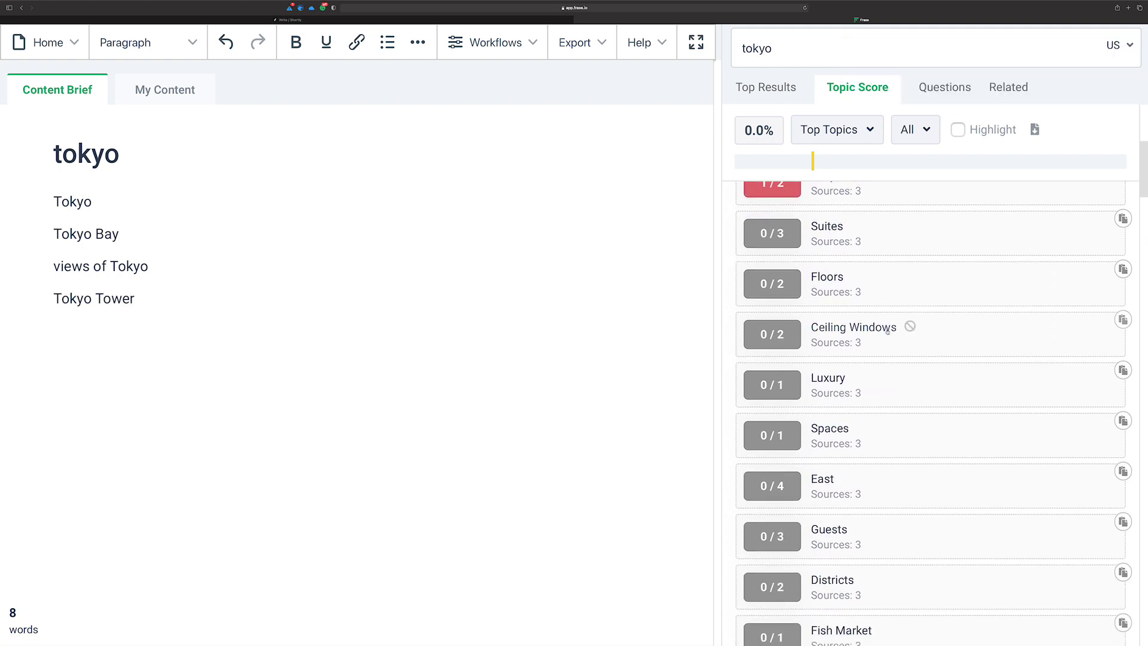
scroll(861, 341, "down", 3)
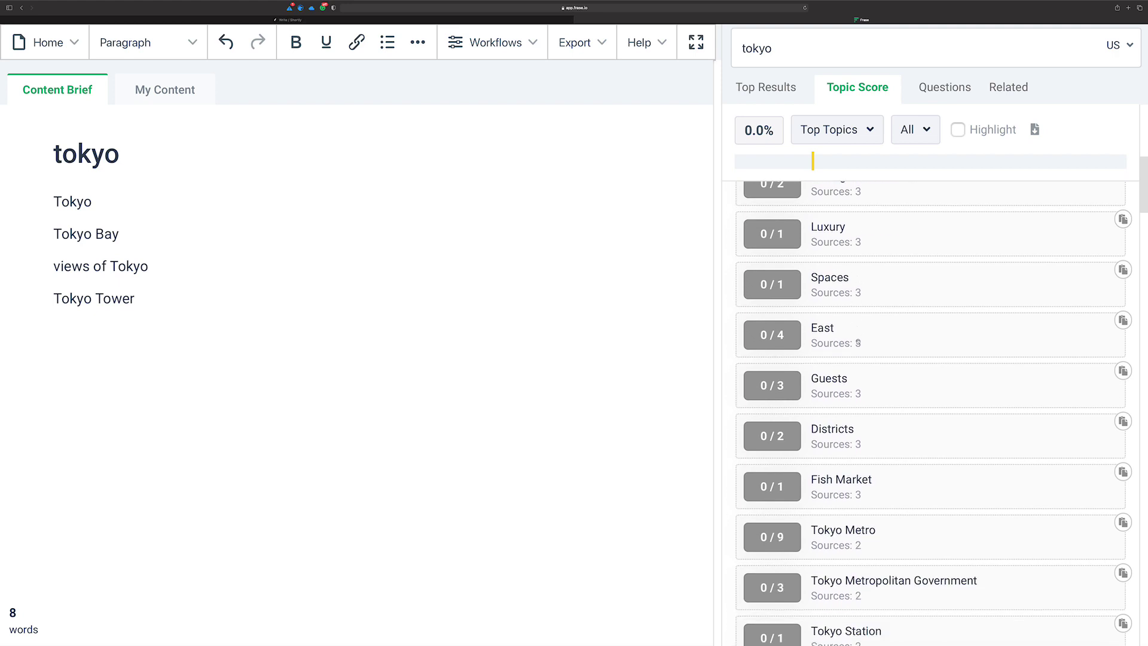
scroll(859, 338, "down", 1)
scroll(861, 347, "down", 1)
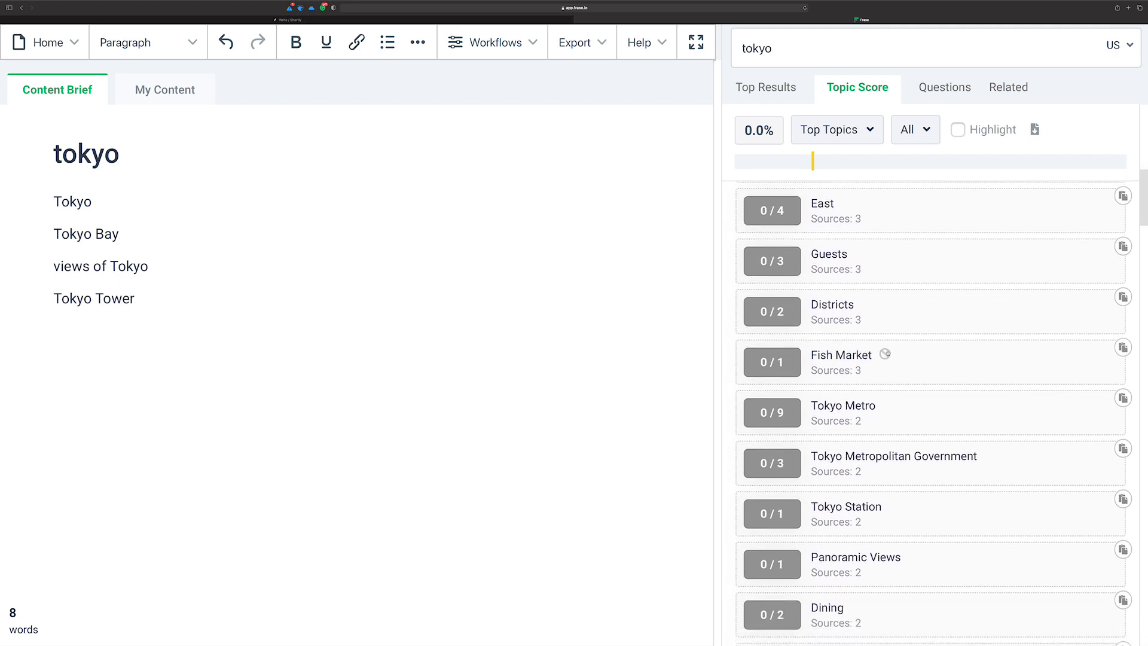
left_click(1122, 347)
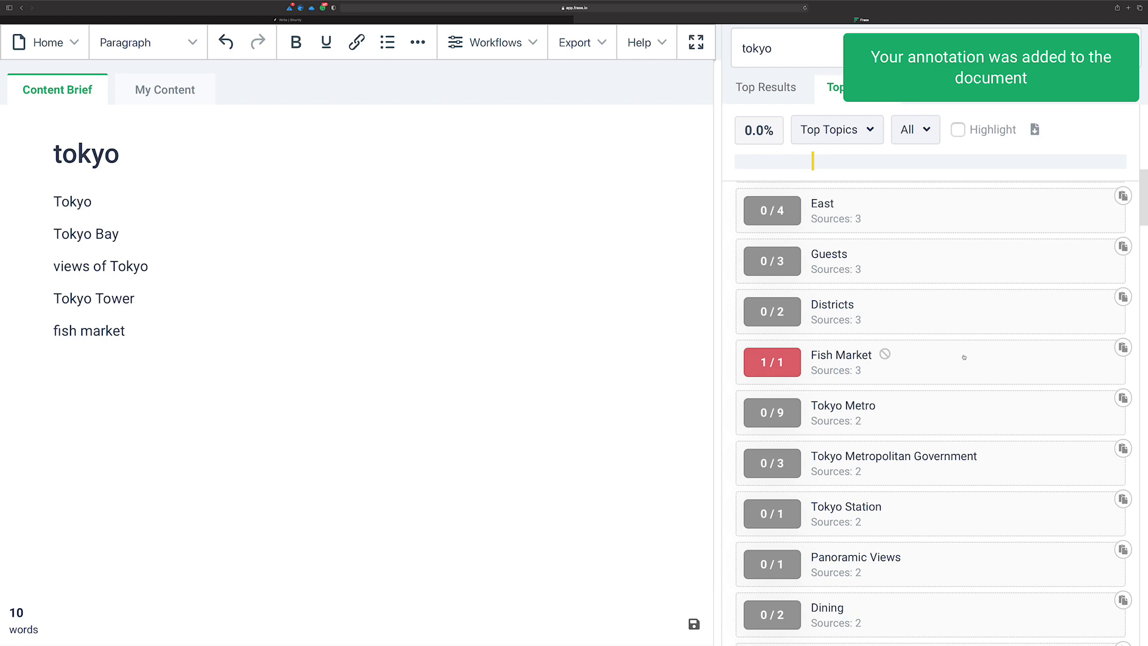
scroll(964, 357, "down", 3)
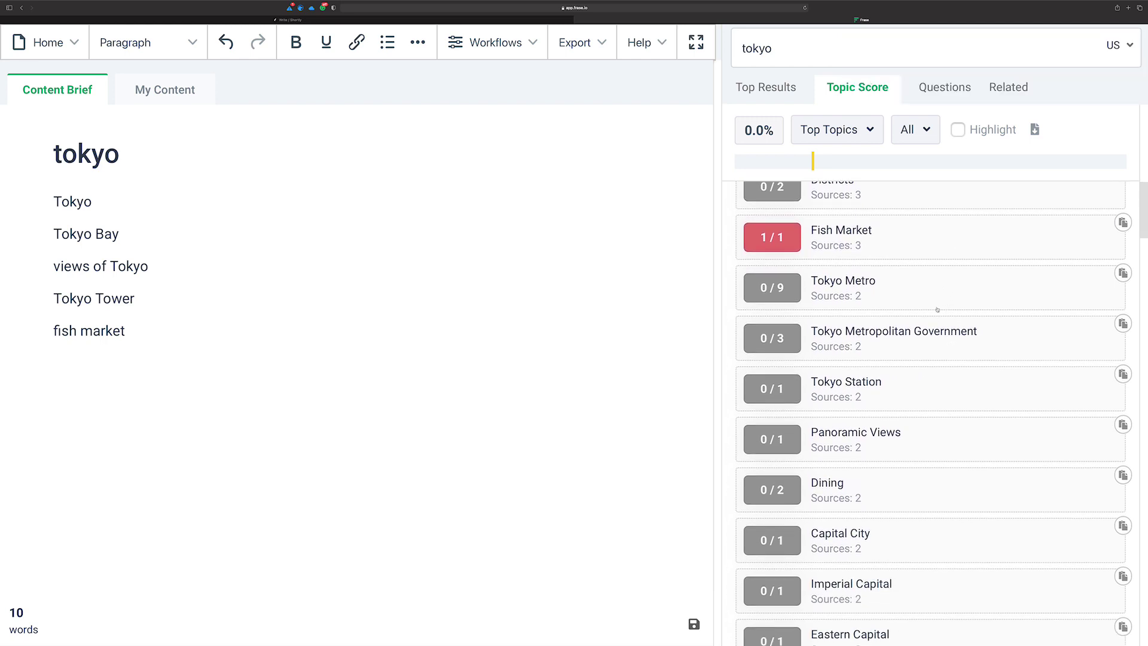
Step: Add the Tokyo Metro and Tokyo Station topics to the brief
left_click(1124, 272)
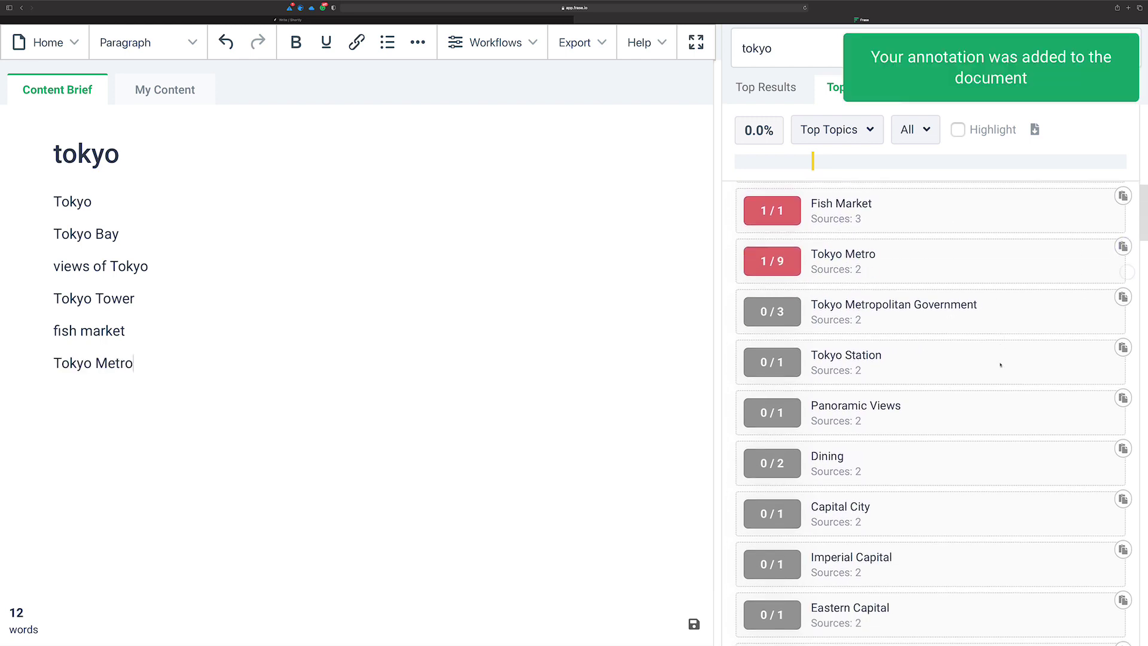
left_click(1124, 341)
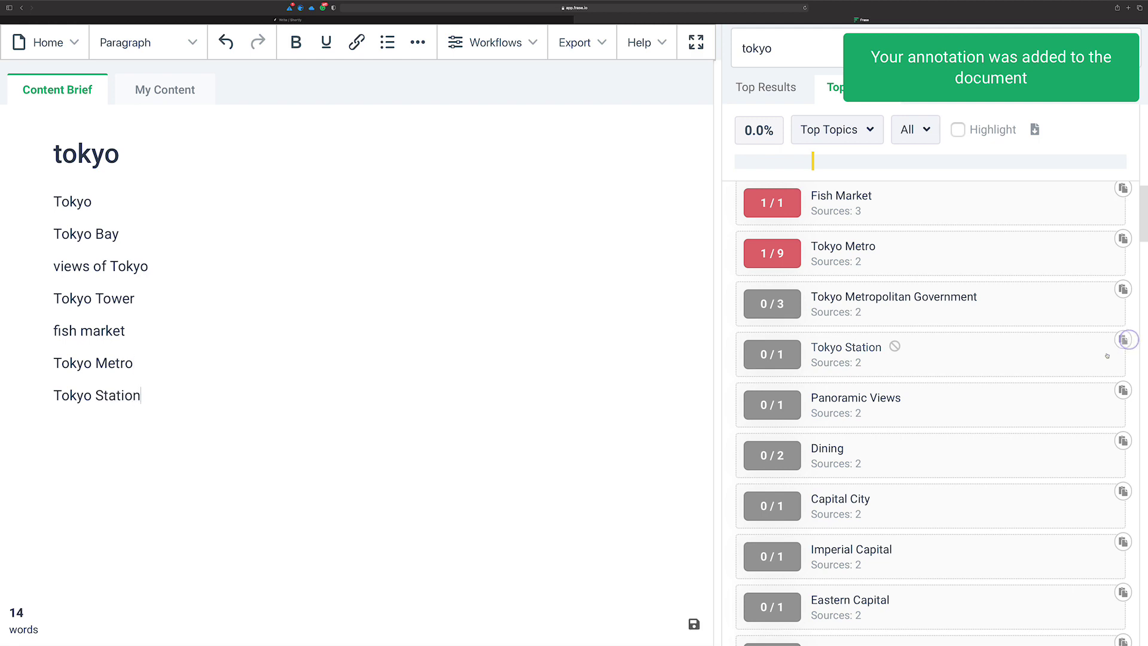
scroll(943, 373, "down", 3)
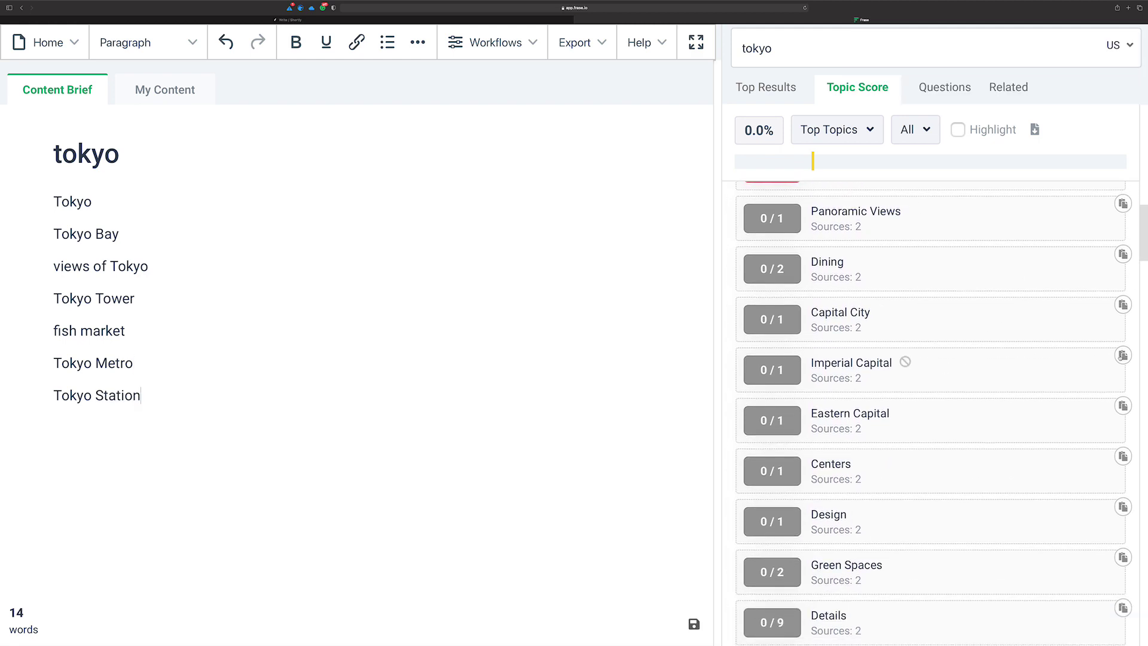
scroll(944, 373, "down", 6)
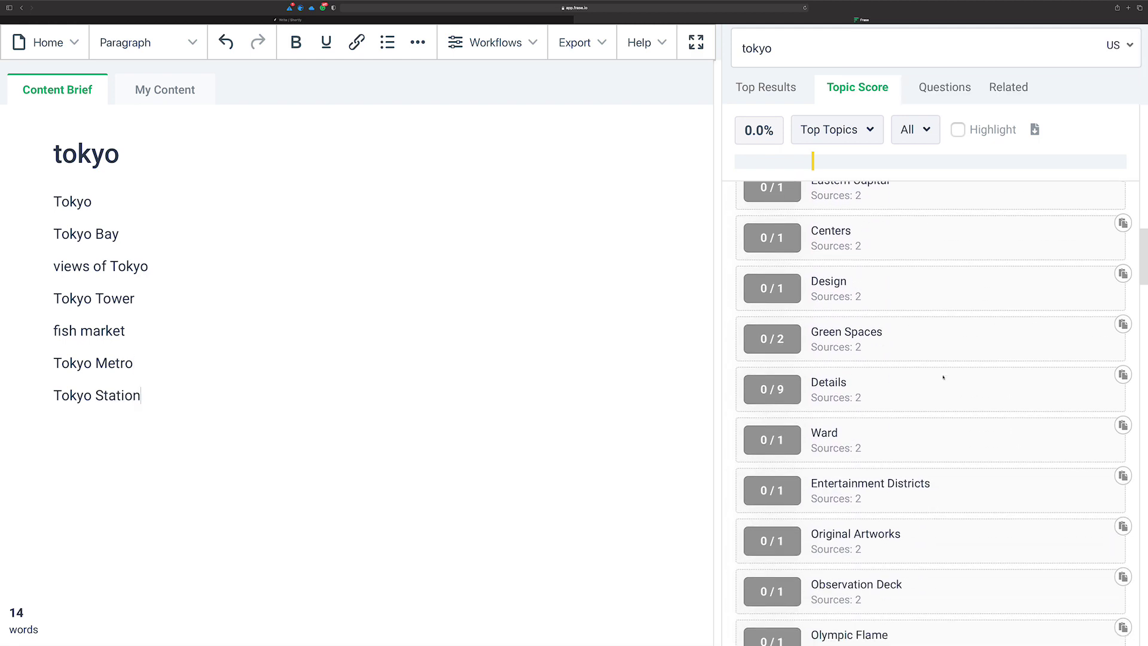
scroll(943, 373, "down", 5)
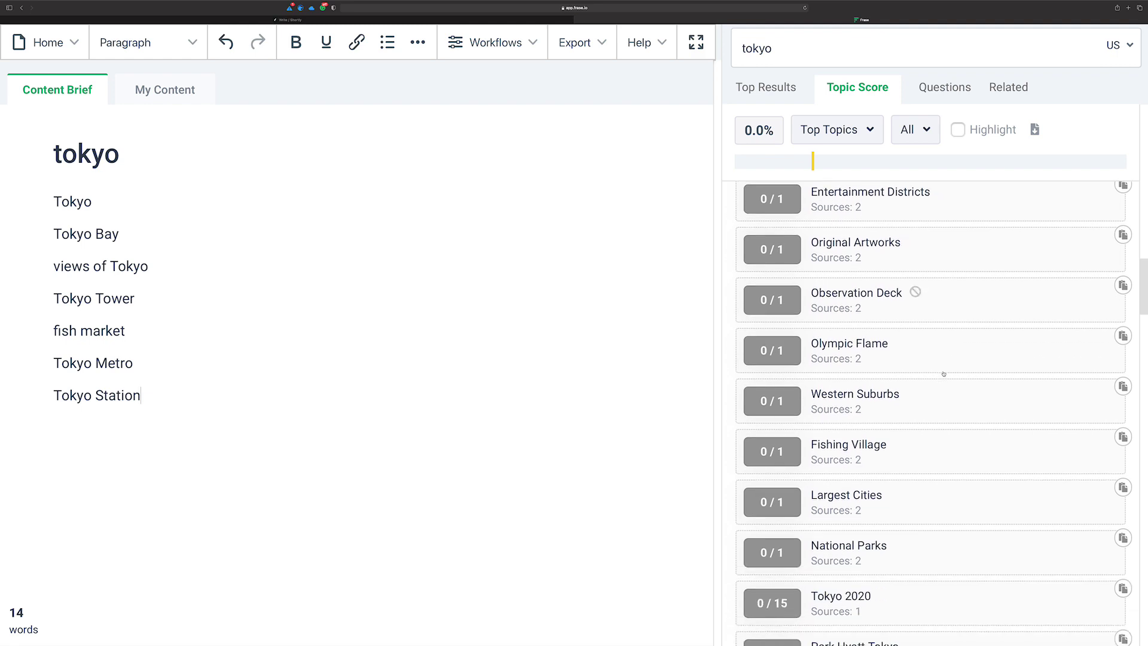
scroll(943, 374, "down", 3)
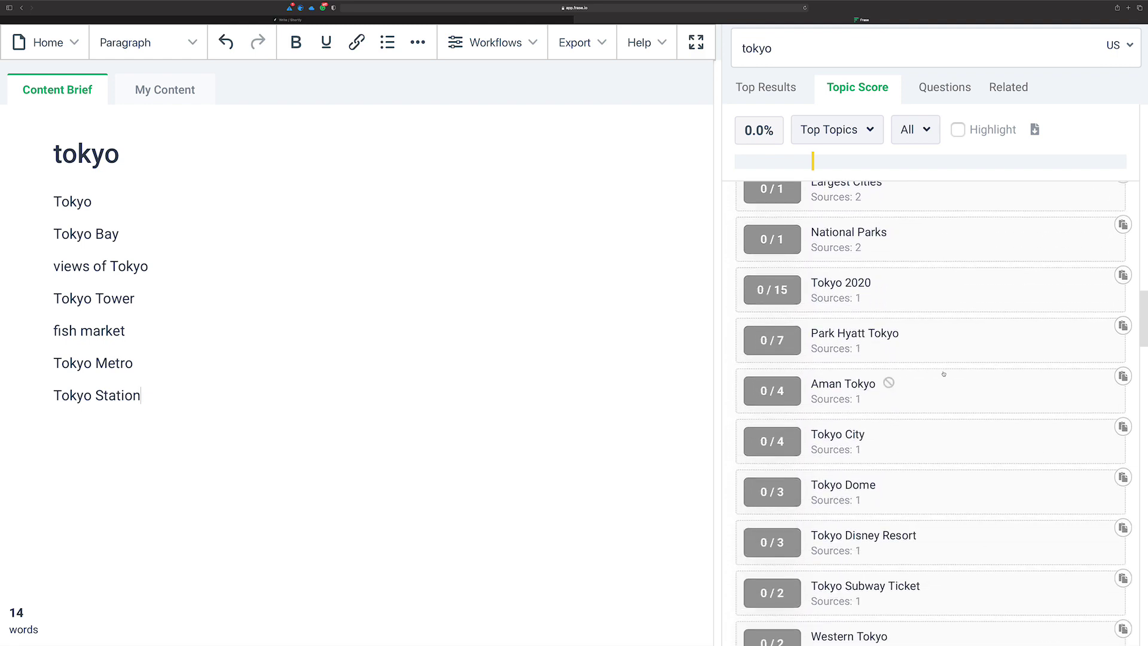
scroll(943, 373, "down", 2)
scroll(943, 373, "down", 4)
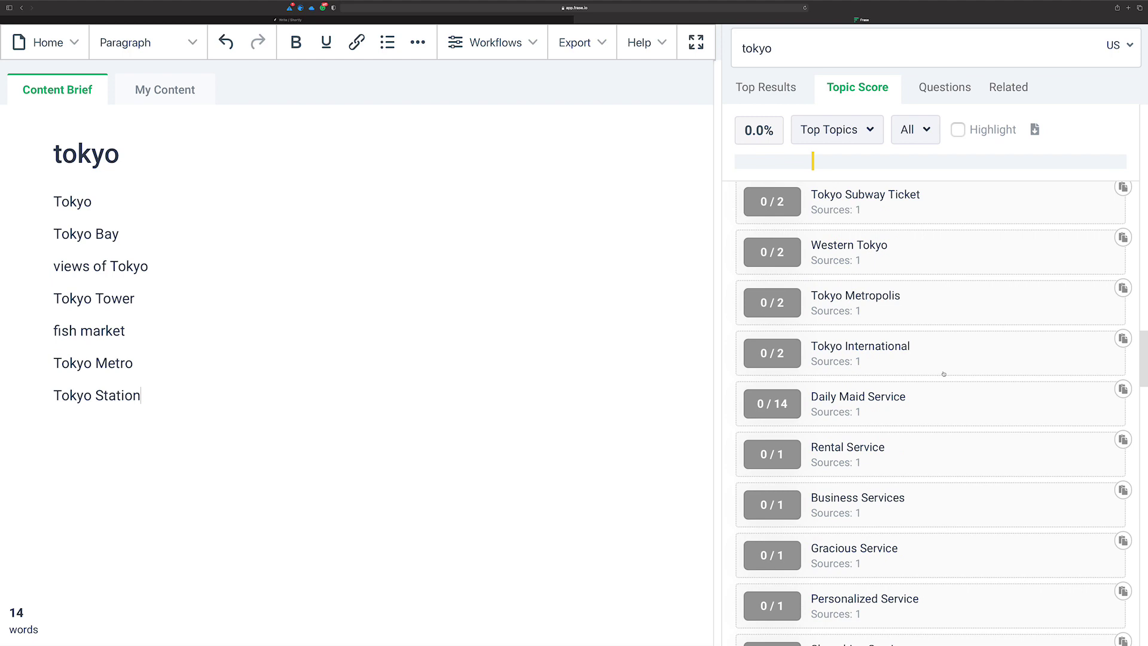
scroll(943, 374, "down", 8)
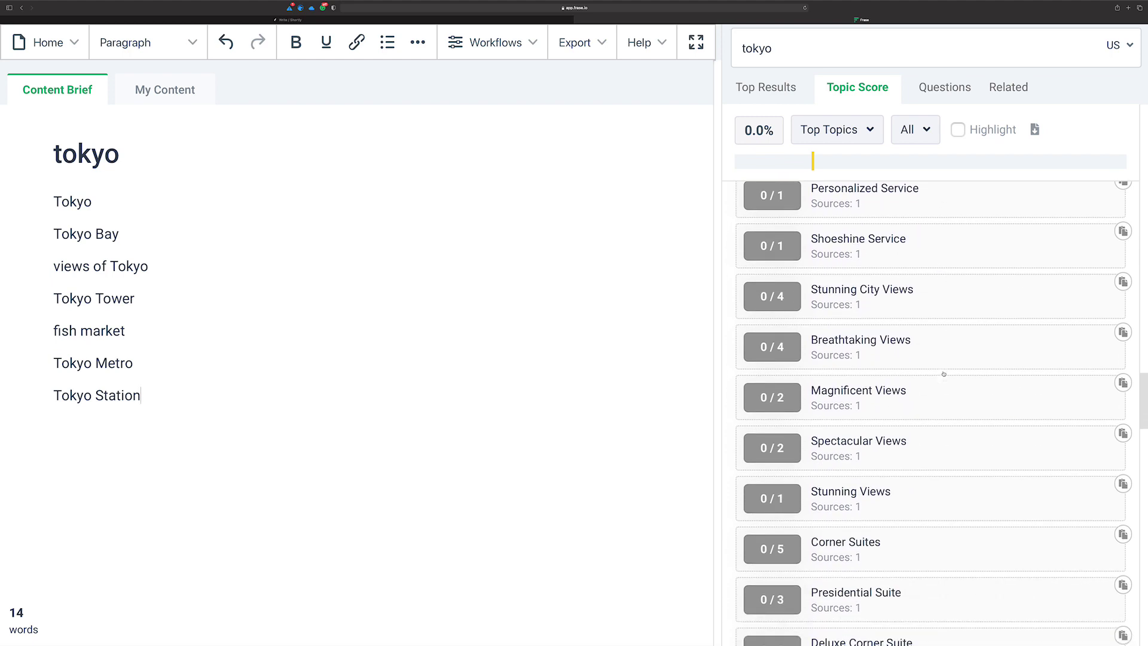
scroll(943, 373, "down", 1)
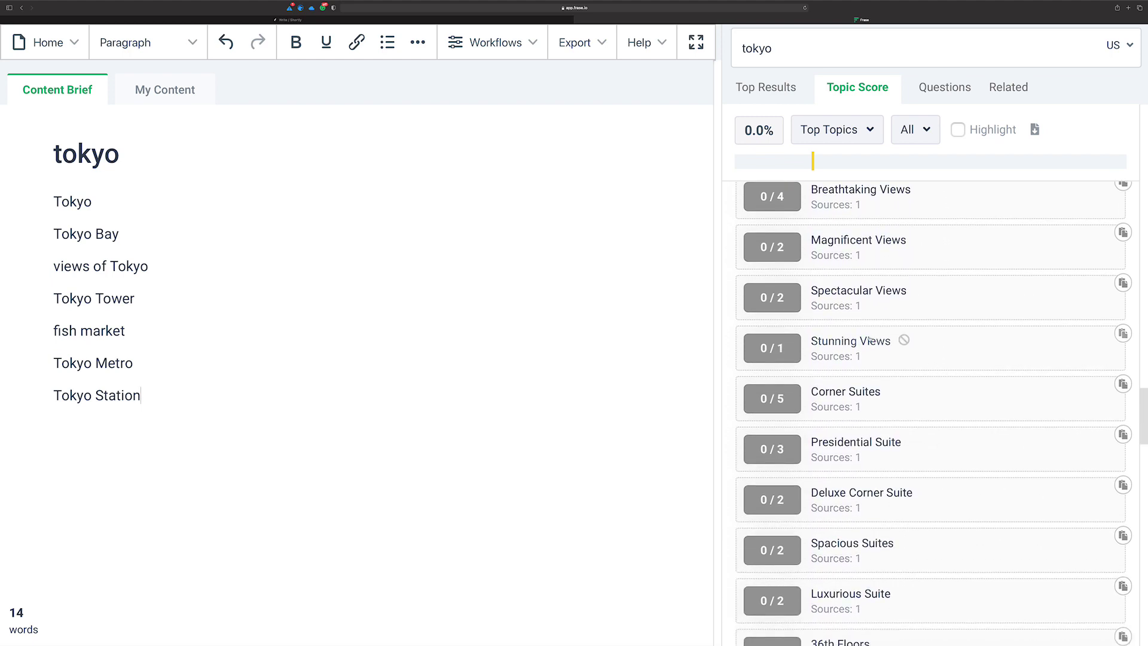
Step: Change the third line to 'Stunning views of Tokyo' and select the whole topic list
left_click(54, 267)
type("Stunning")
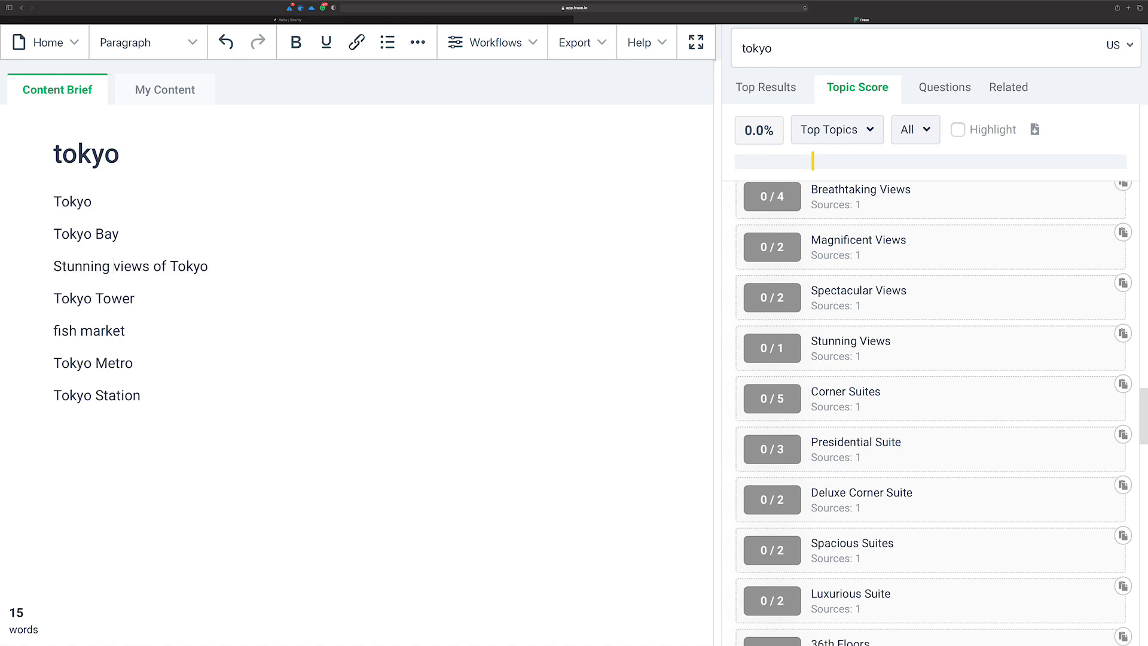
left_click(223, 267)
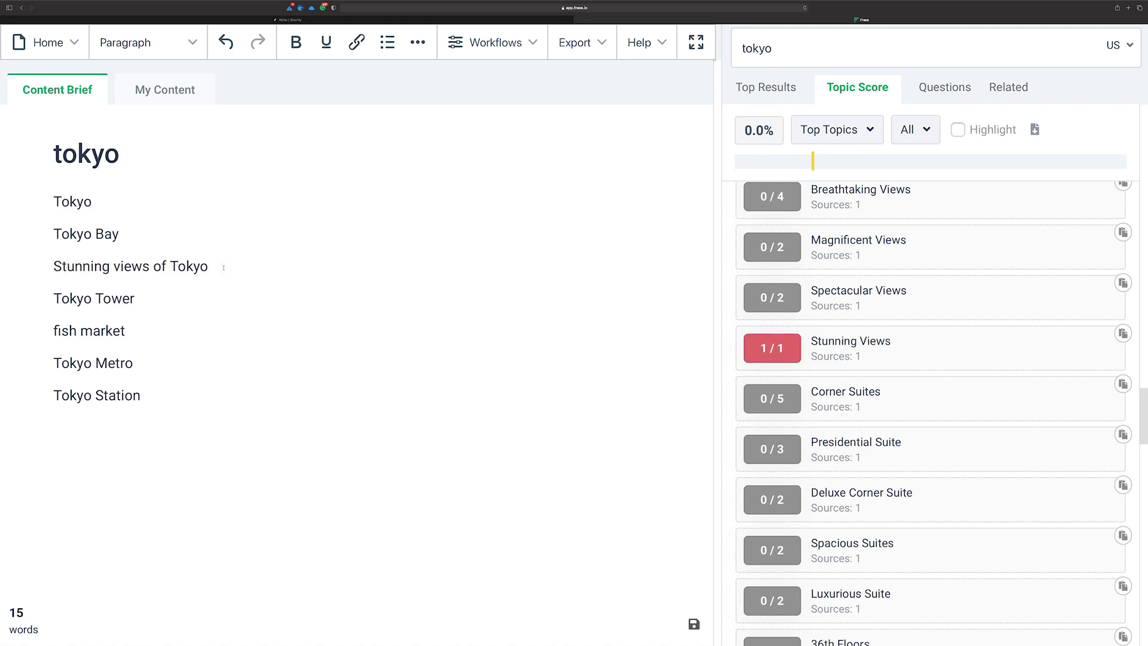
scroll(867, 383, "down", 5)
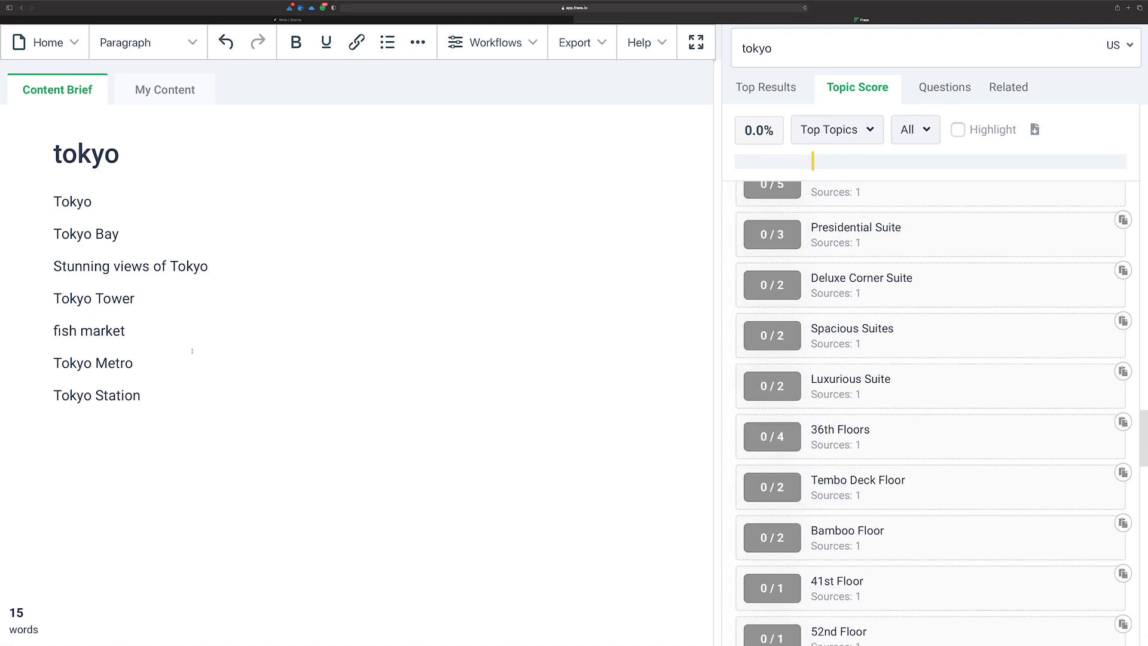
left_click_drag(146, 388, 42, 197)
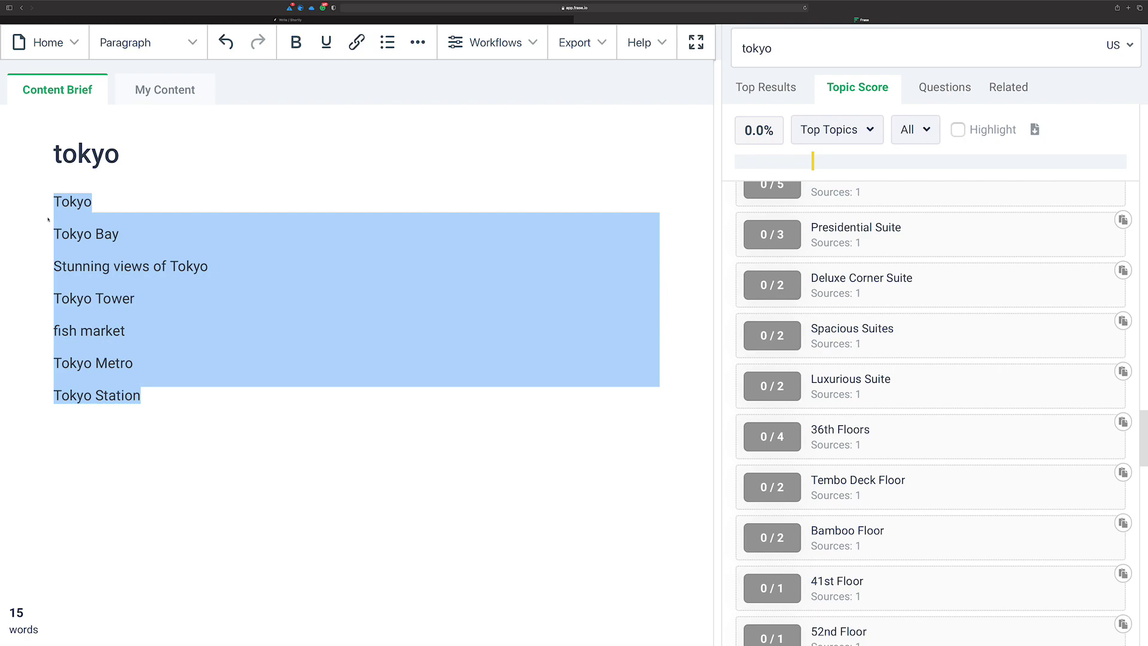
Step: Paste the topic list into Shortly and turn the first line into 'Give me some questions about Tokyo'
left_click(313, 20)
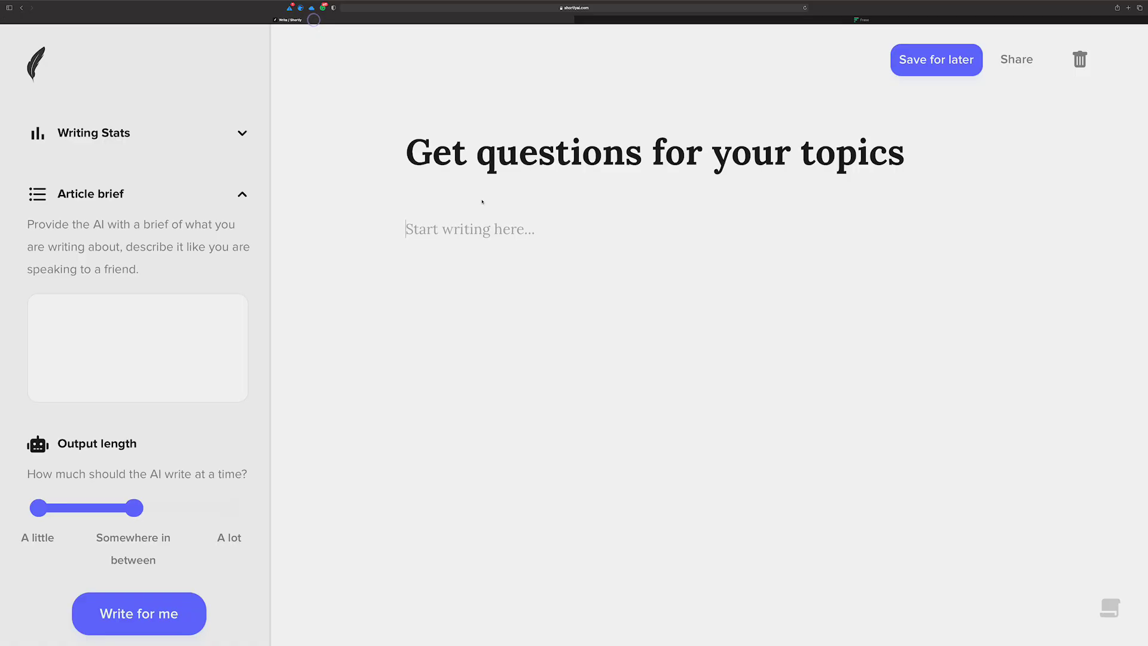
key("super+v")
left_click(472, 229)
key("Return")
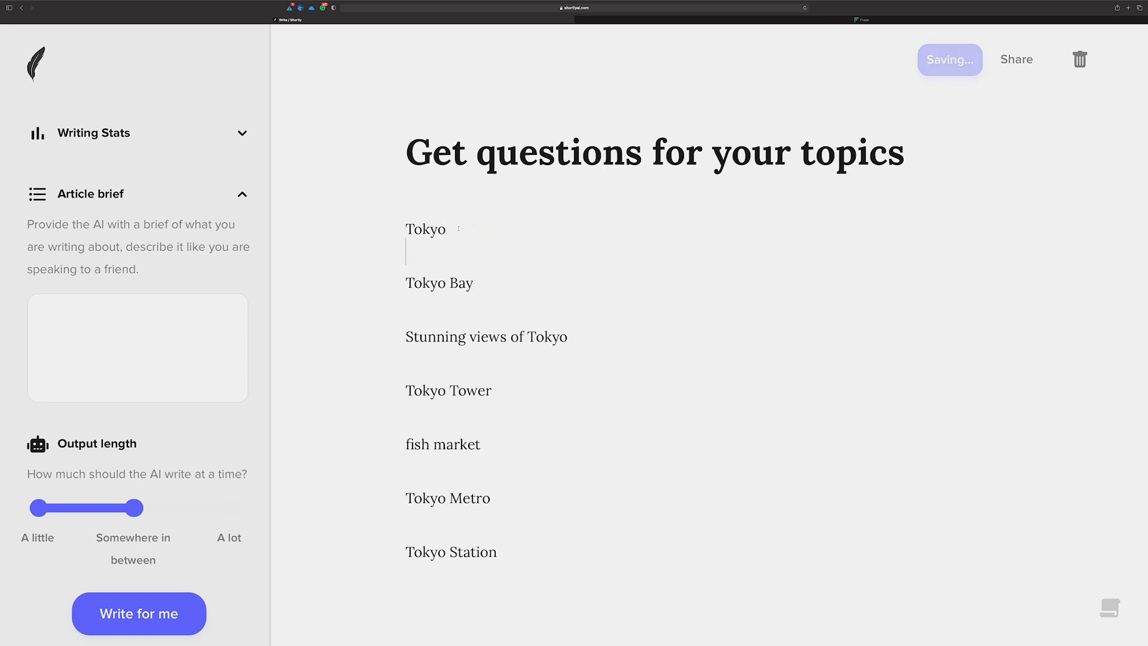
left_click_drag(408, 228, 481, 227)
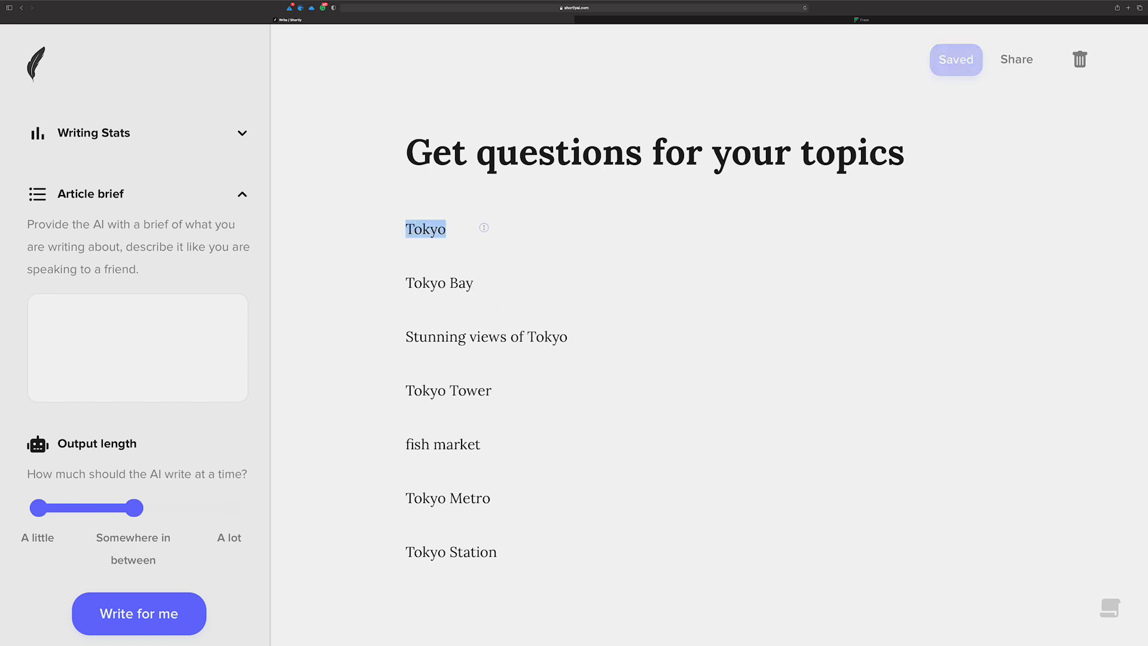
left_click(453, 226)
left_click(407, 229)
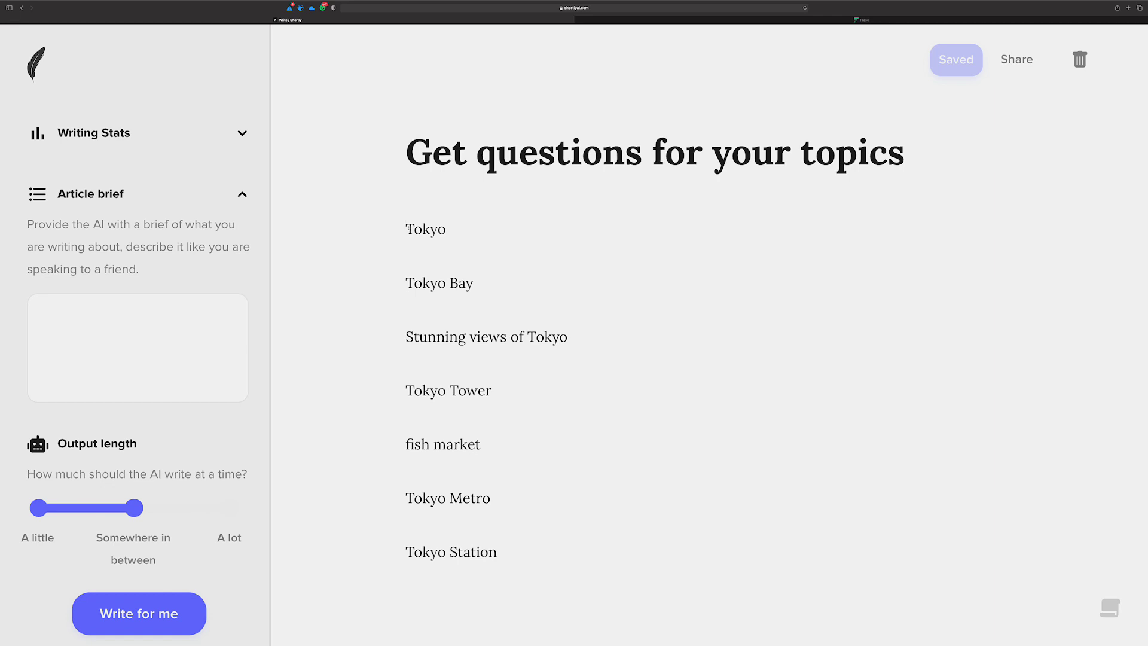
key("fn")
key("fn")
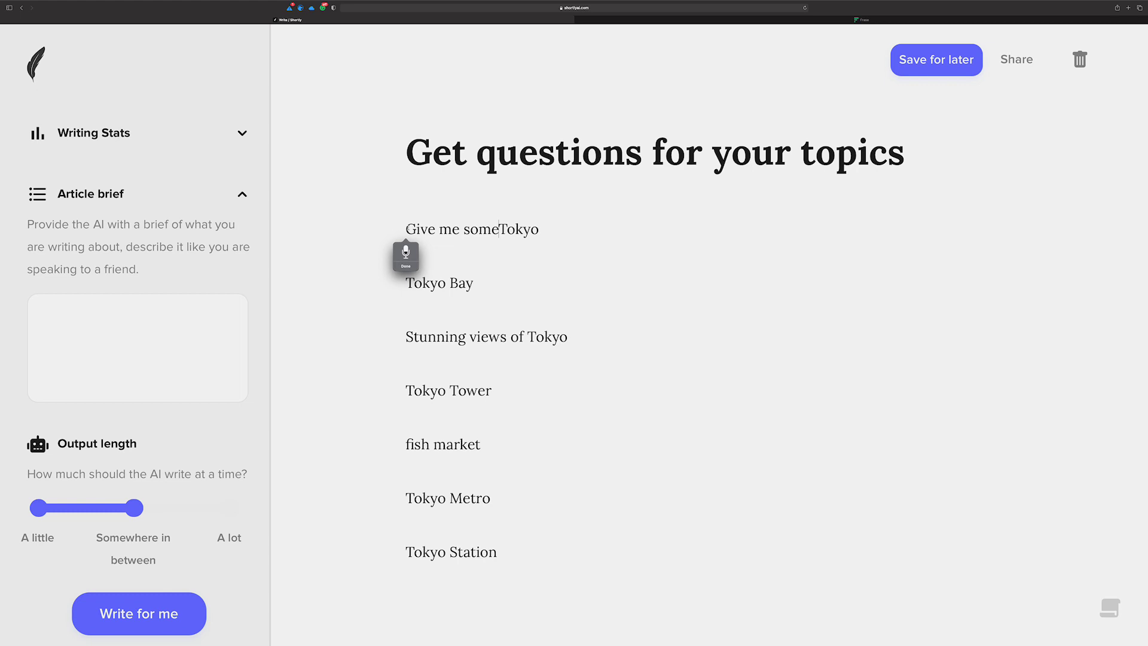
key("fn")
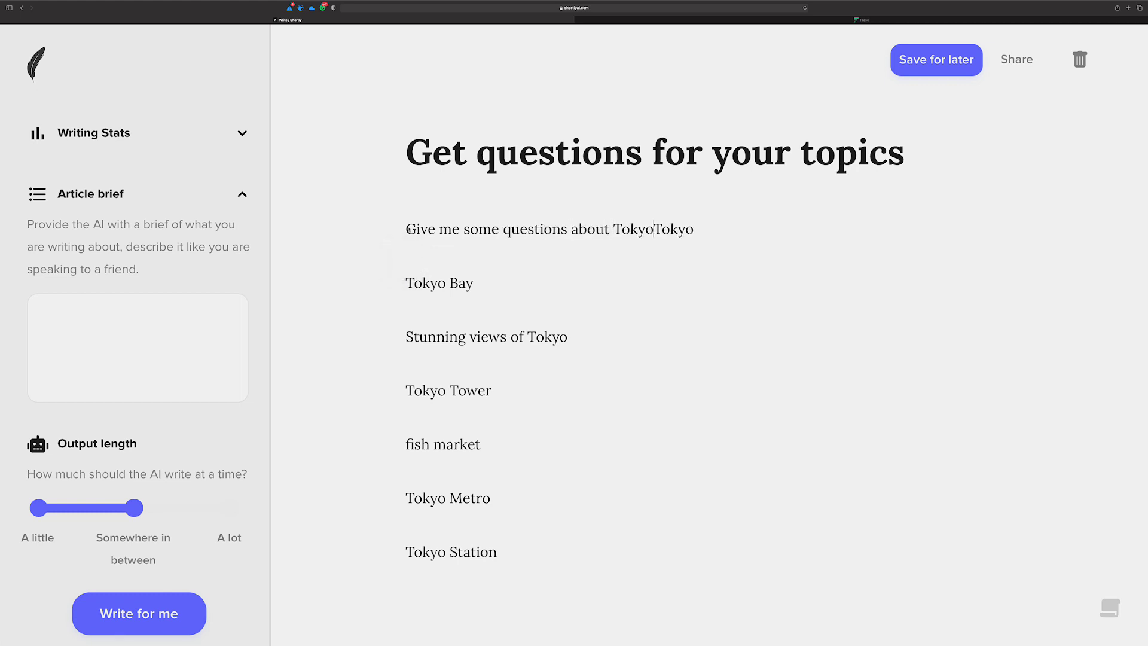
key("Delete")
key("Delete")
key("Delete")
key("Delete")
key("Delete")
Step: Prefix the other six topics with the copied 'Give me some questions about' phrase
left_click_drag(613, 229, 397, 218)
key("super+c")
left_click(406, 276)
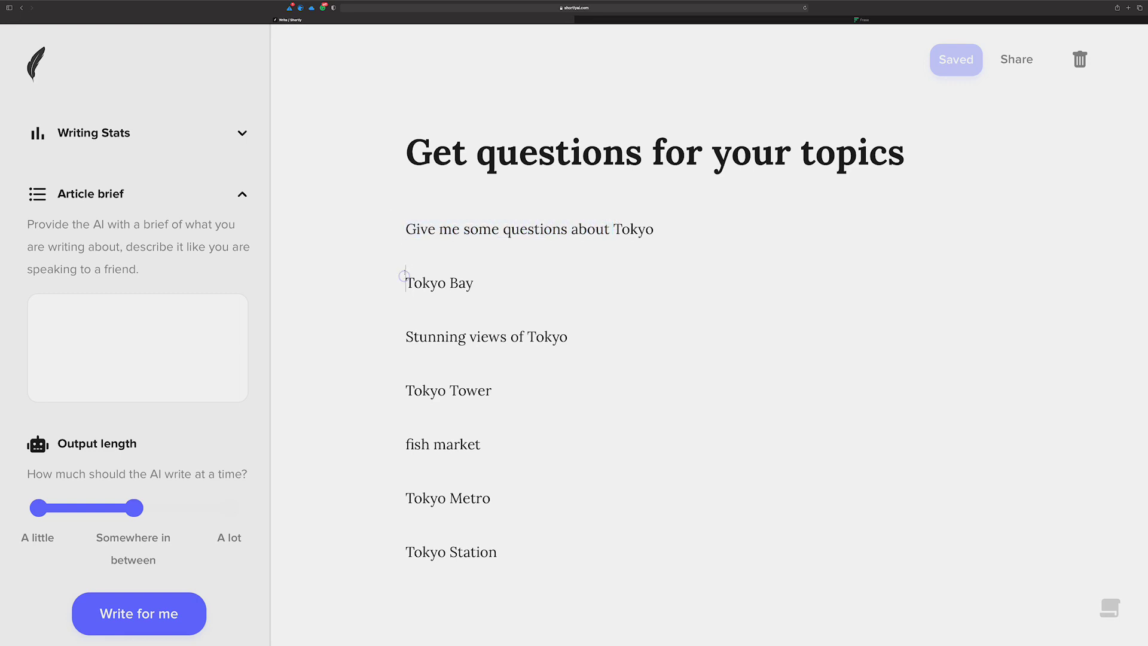
key("super+v")
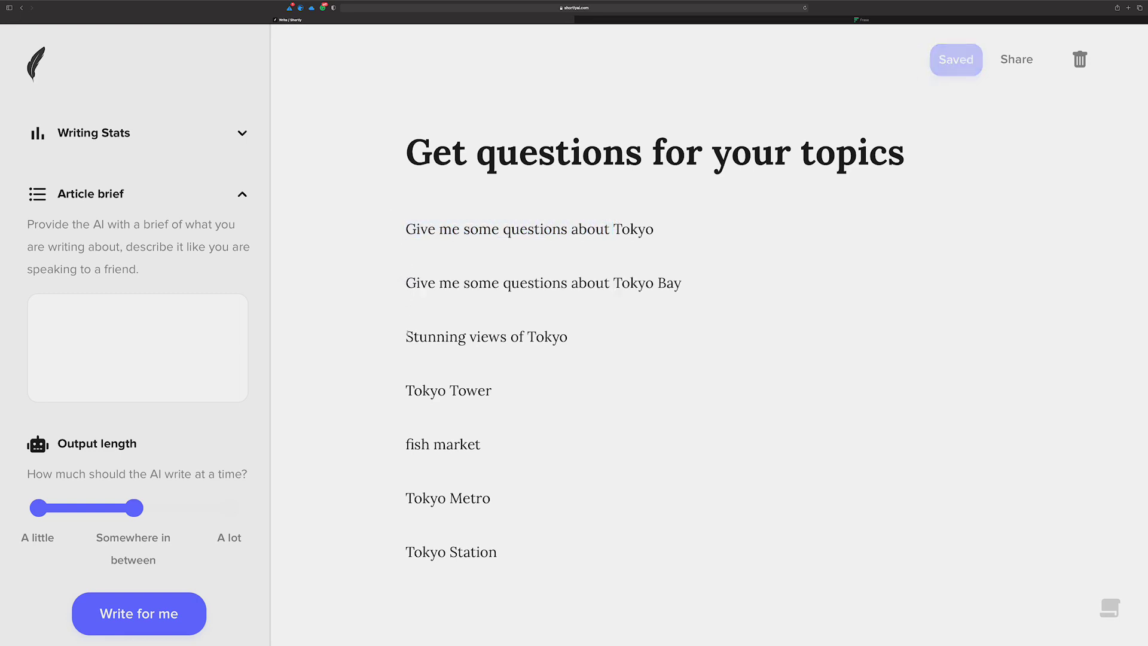
left_click(406, 330)
key("super+v")
left_click(407, 387)
key("super+v")
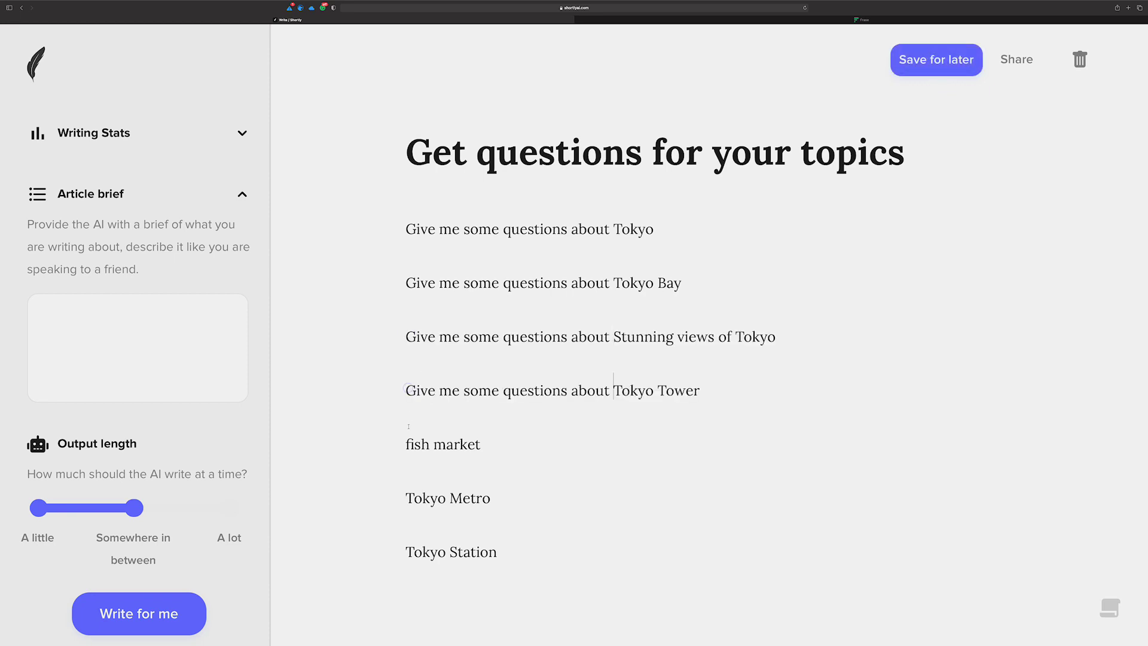
left_click(406, 441)
key("super+v")
left_click(407, 494)
key("super+v")
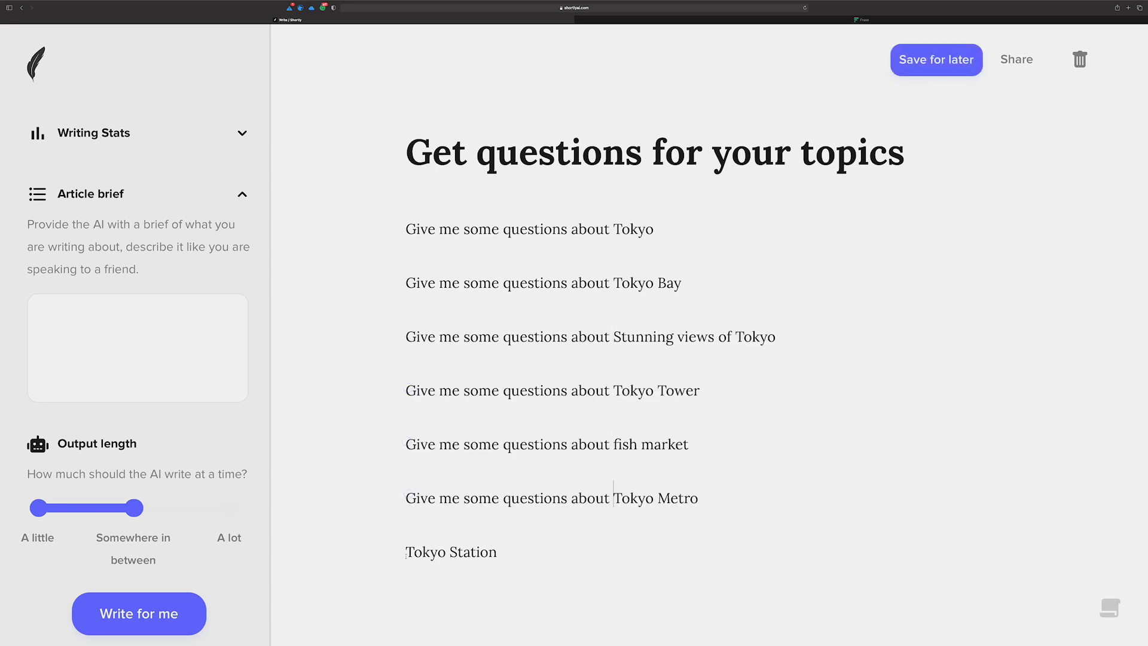
left_click(406, 548)
key("super+v")
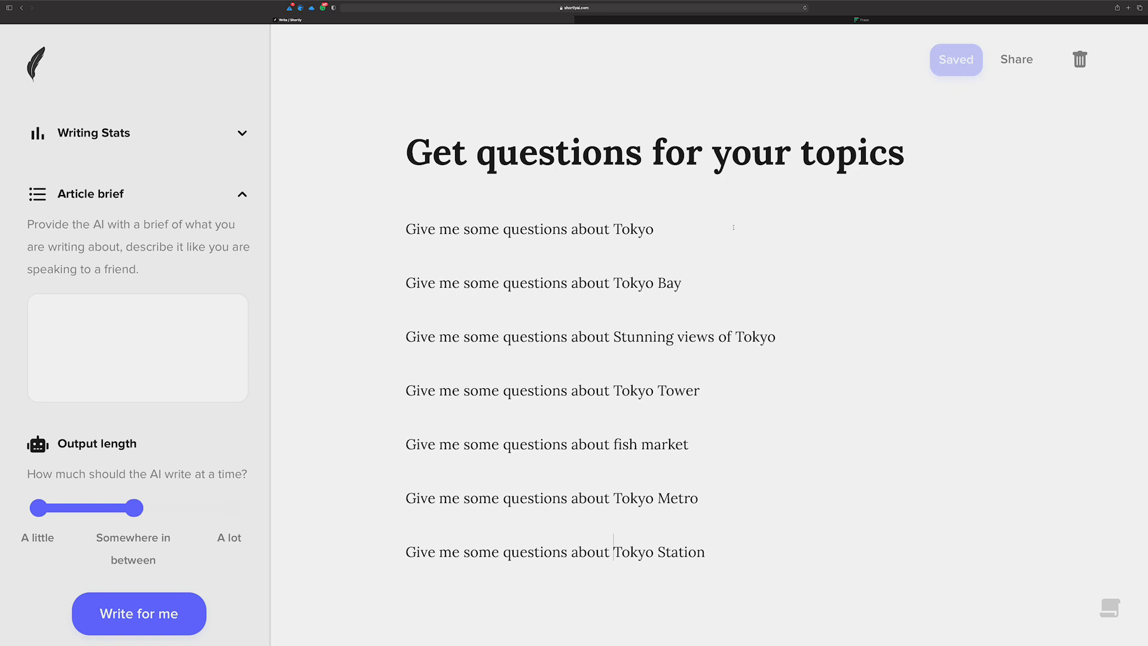
Step: Have the AI generate six questions from the Tokyo prompt
left_click_drag(685, 226, 338, 227)
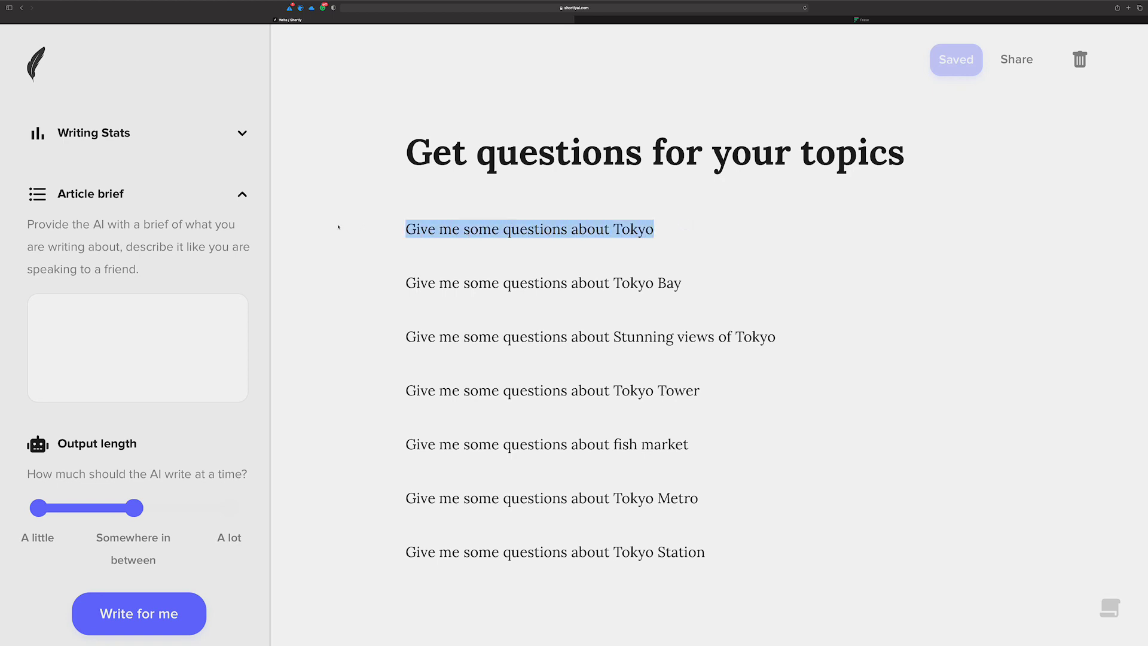
key("super+Return")
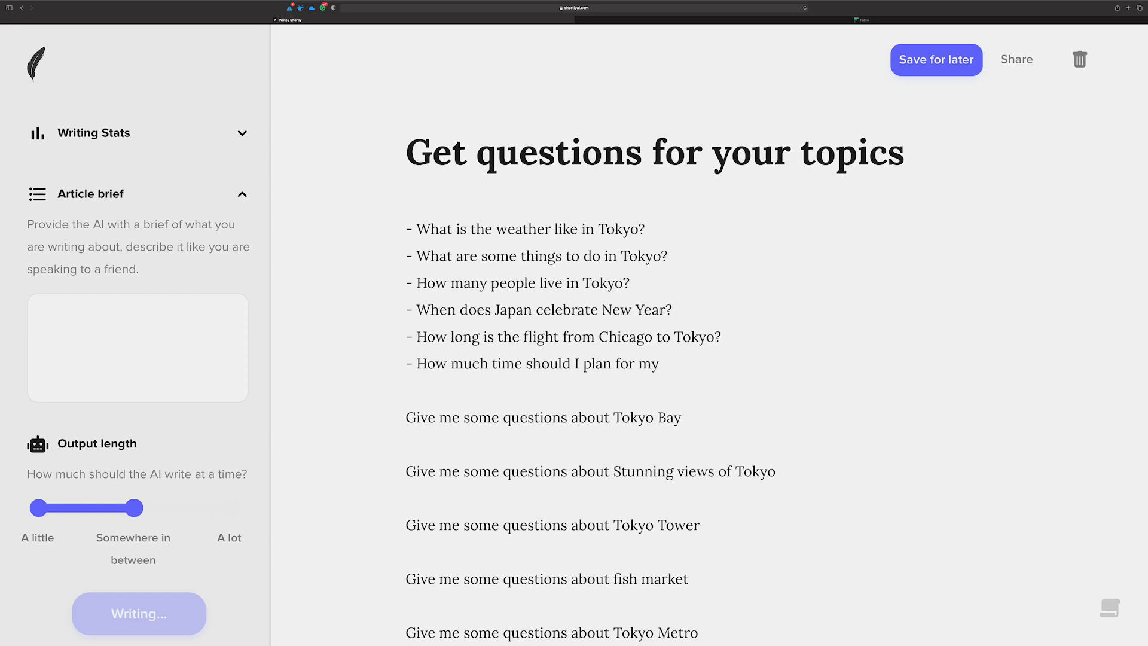
scroll(654, 382, "down", 2)
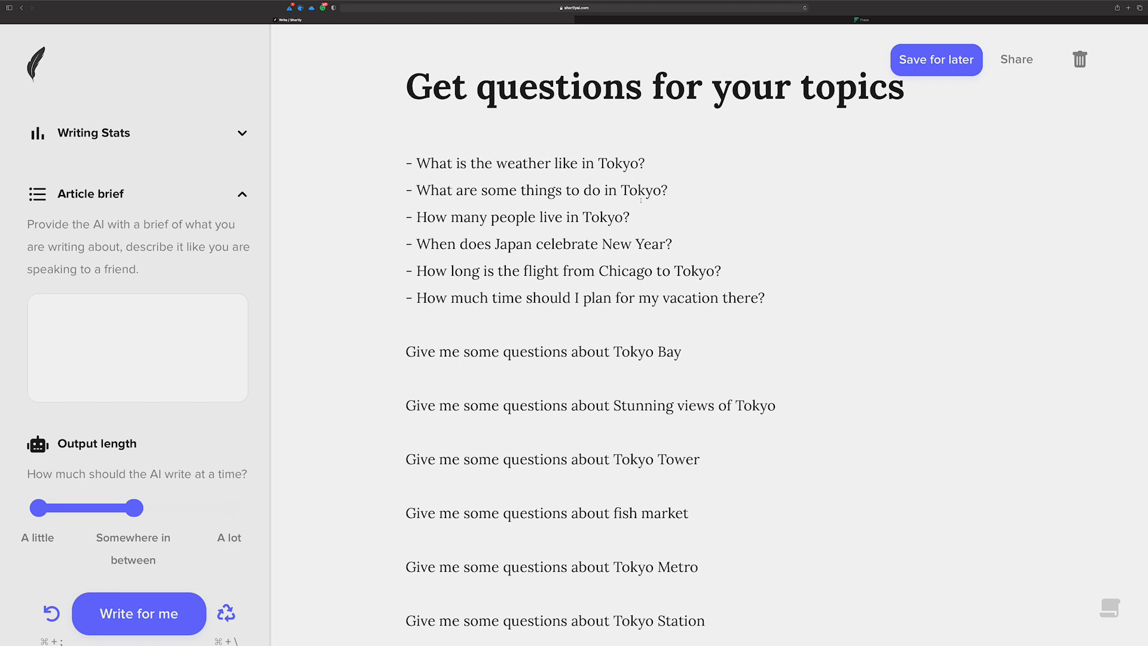
Step: Have the AI generate five questions from the Tokyo Bay prompt
left_click_drag(681, 347, 693, 370)
left_click_drag(385, 357, 386, 351)
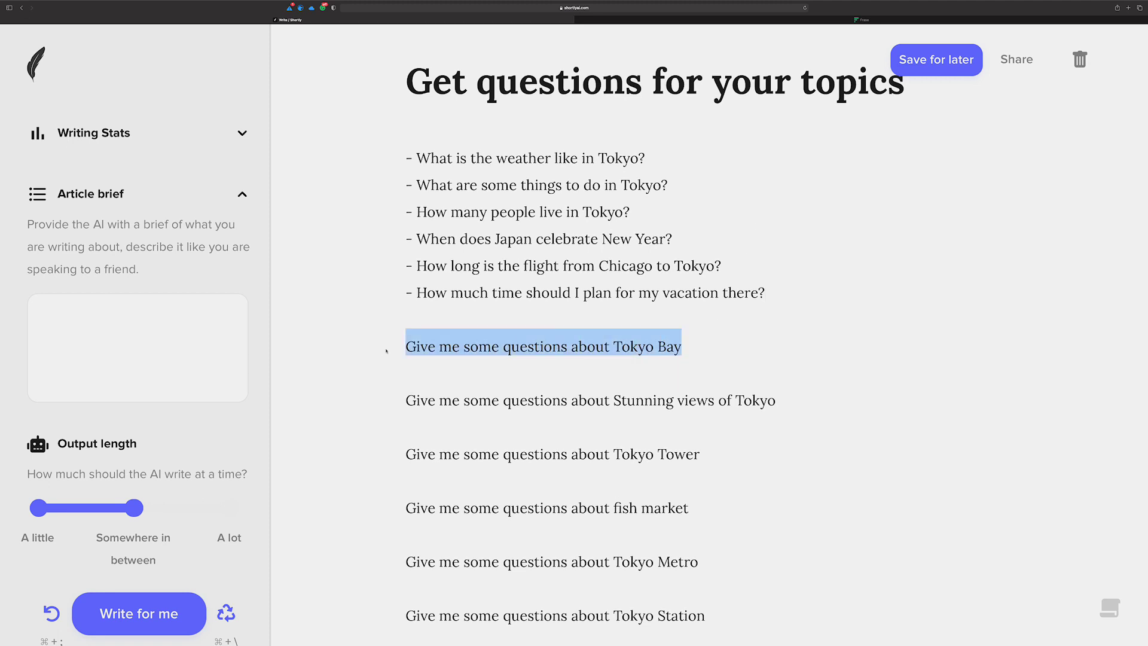
key("super+Return")
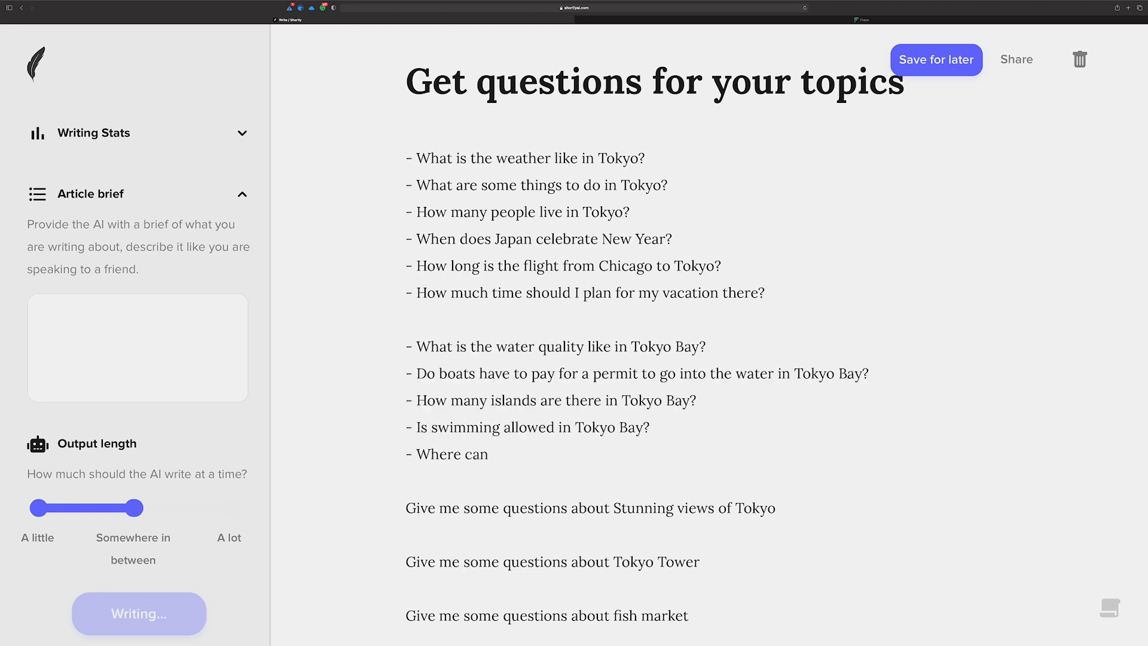
scroll(790, 292, "down", 5)
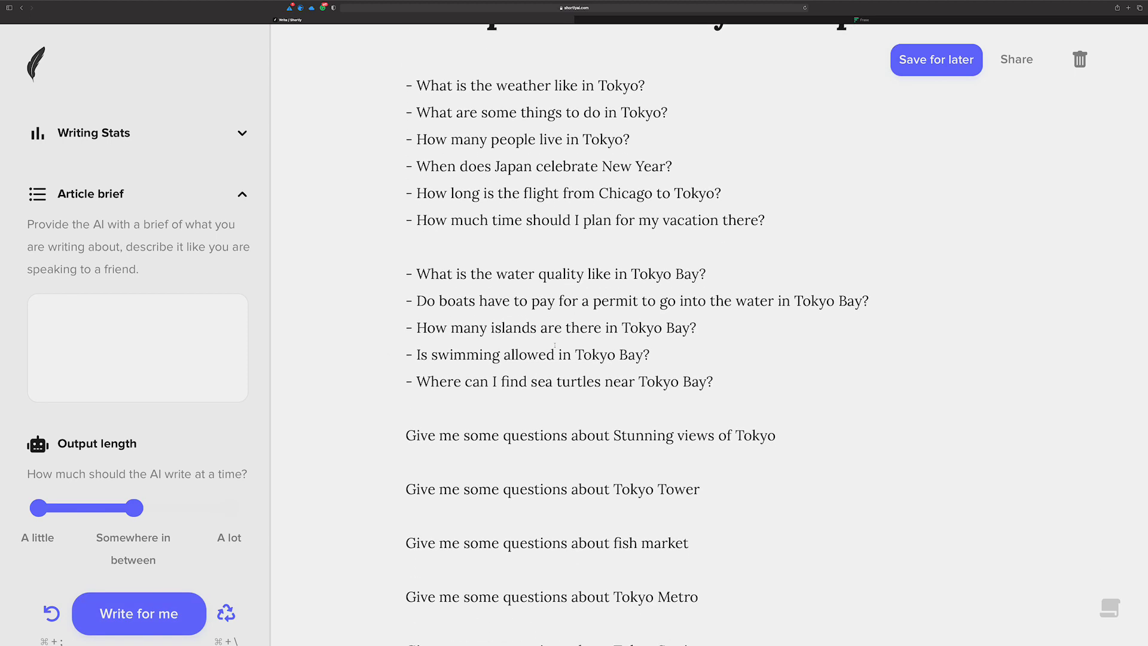
Step: Generate five questions from the 'Give me some questions about Stunning views of Tokyo' prompt
left_click_drag(790, 292, 384, 300)
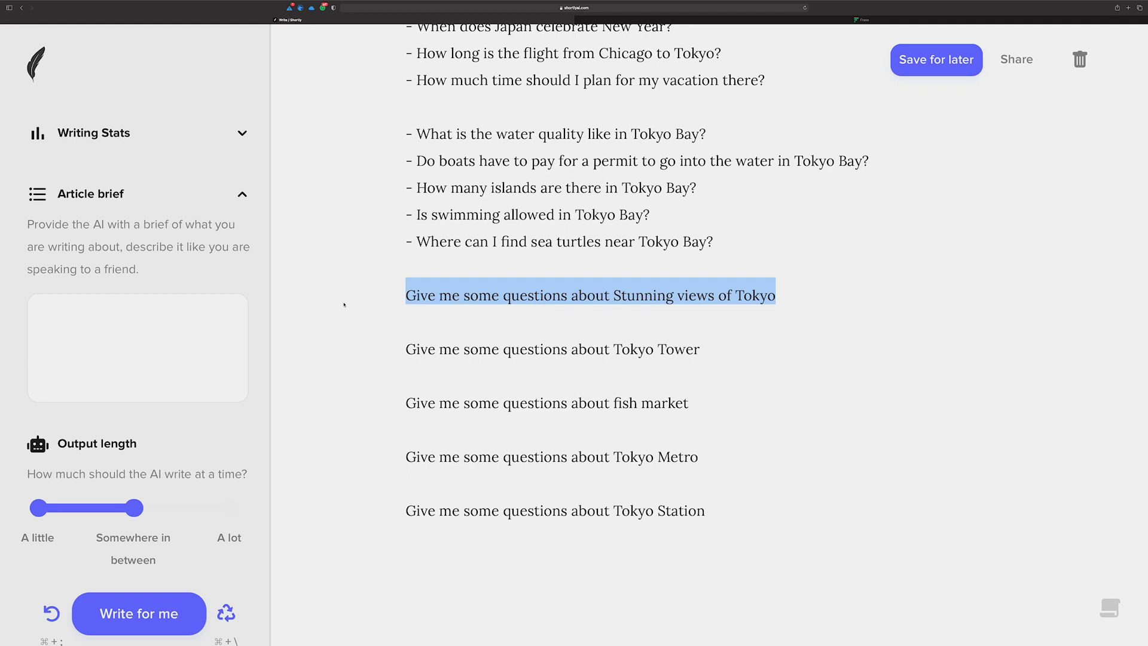
key("super+Return")
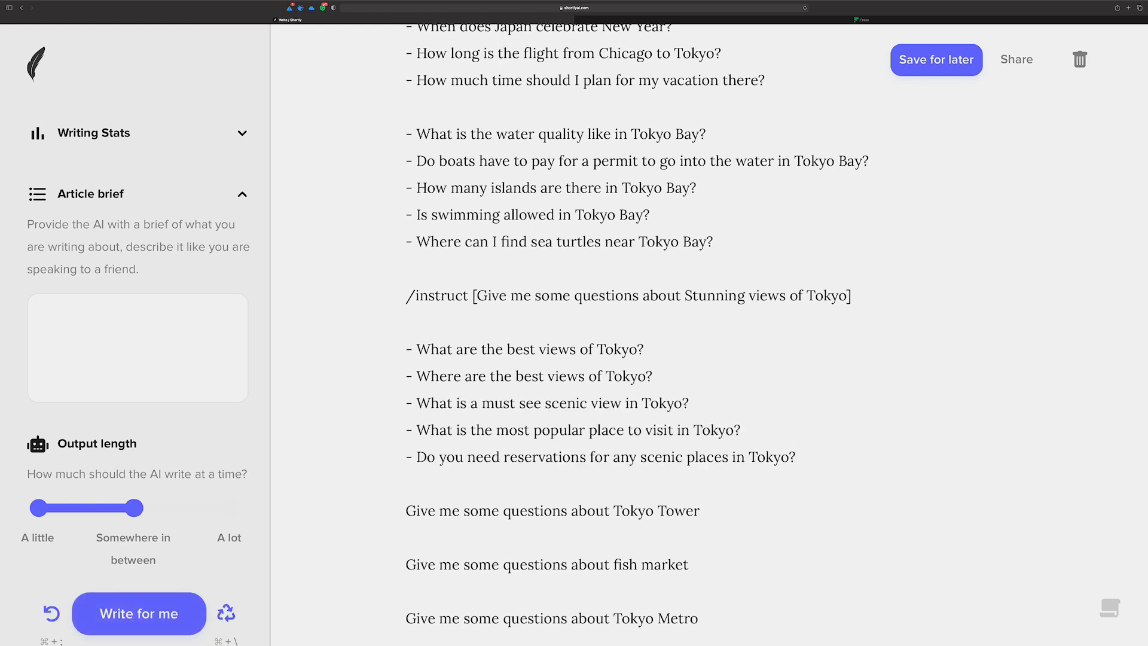
triple_click(398, 299)
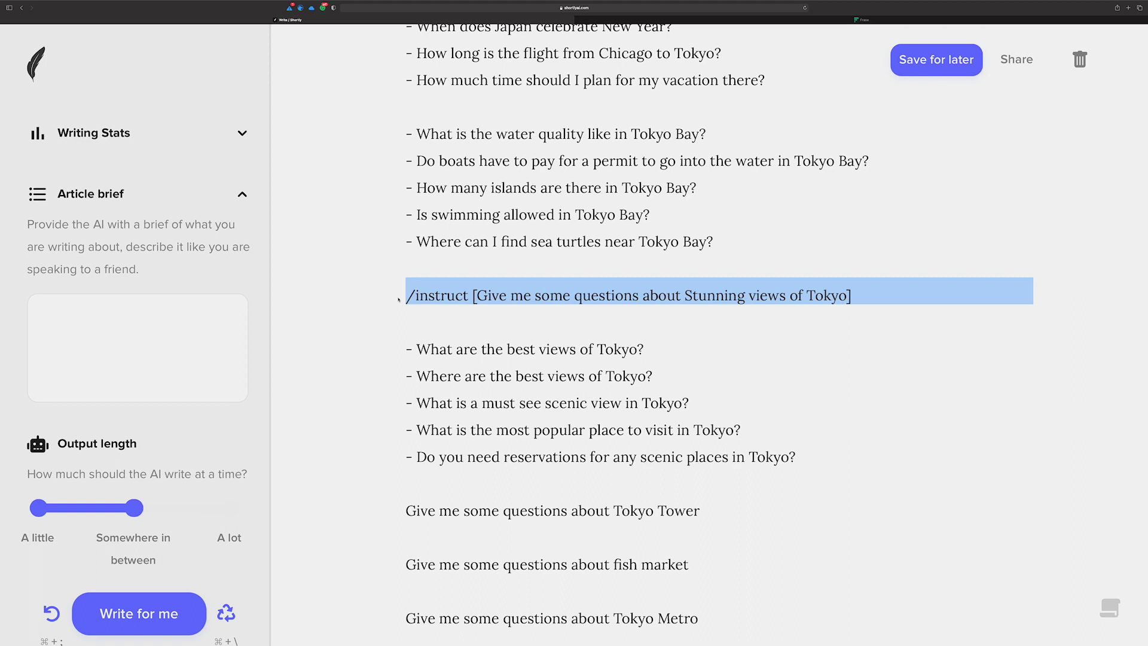
Step: Replace the Stunning views prompt line with a /// divider
key("BackSpace")
key("BackSpace")
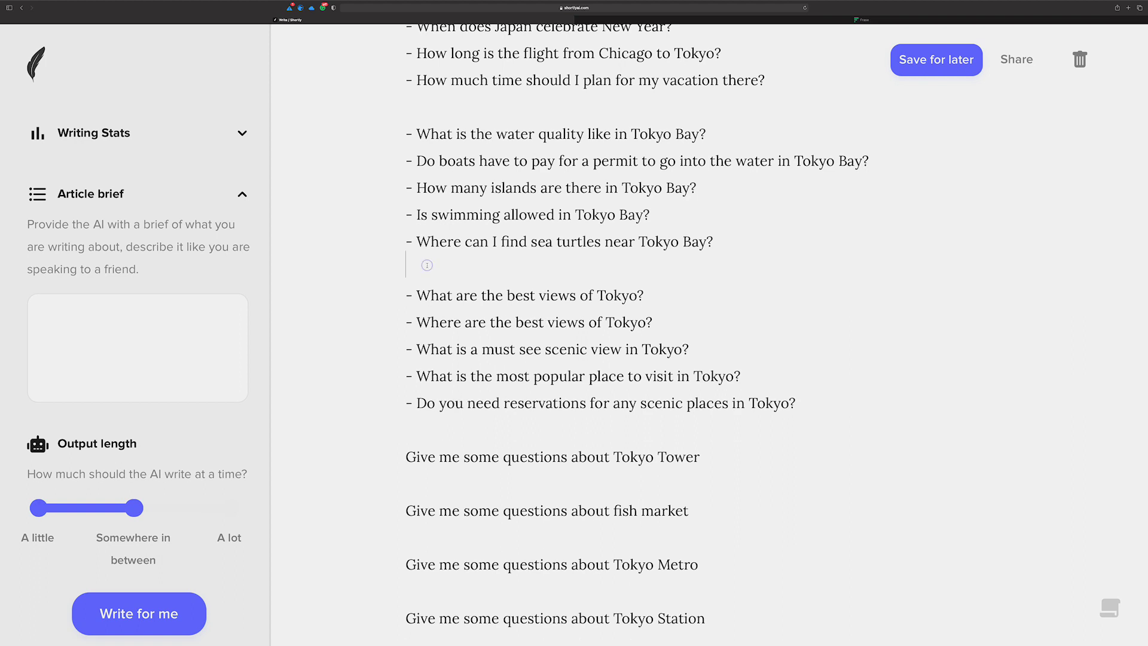
key("Return")
type("///")
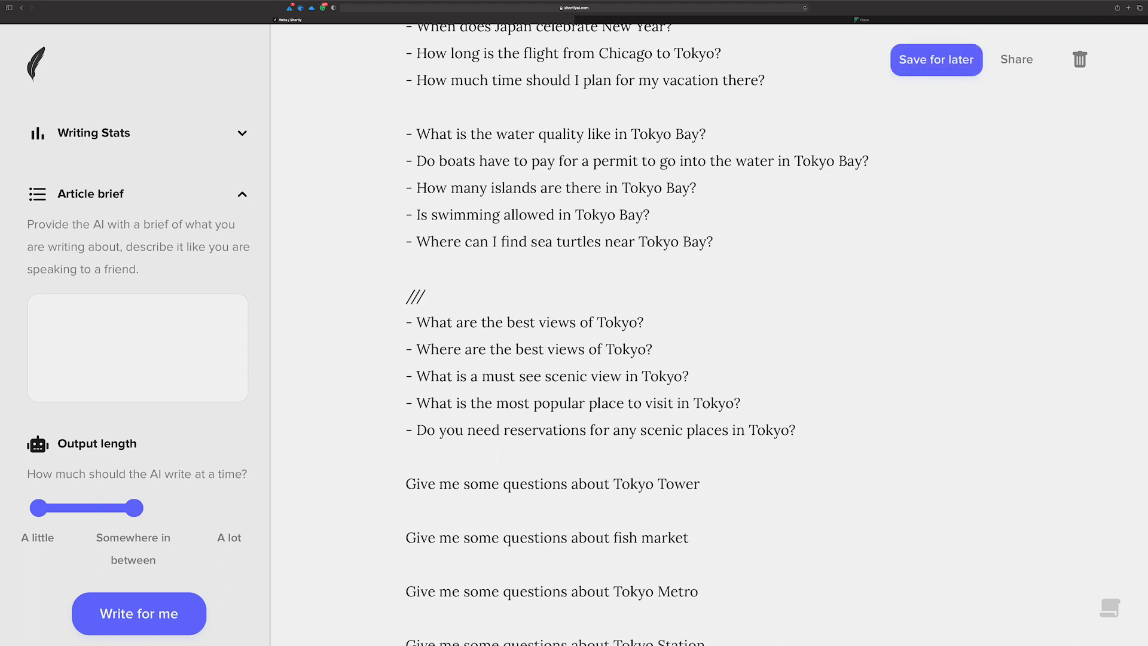
key("Return")
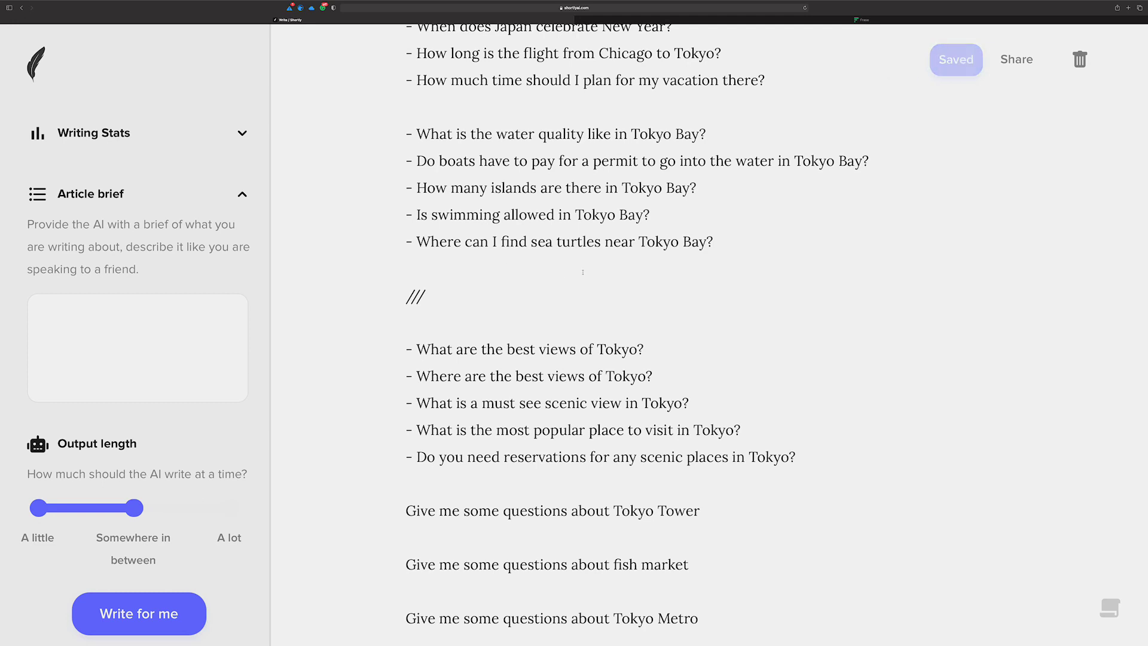
key("BackSpace")
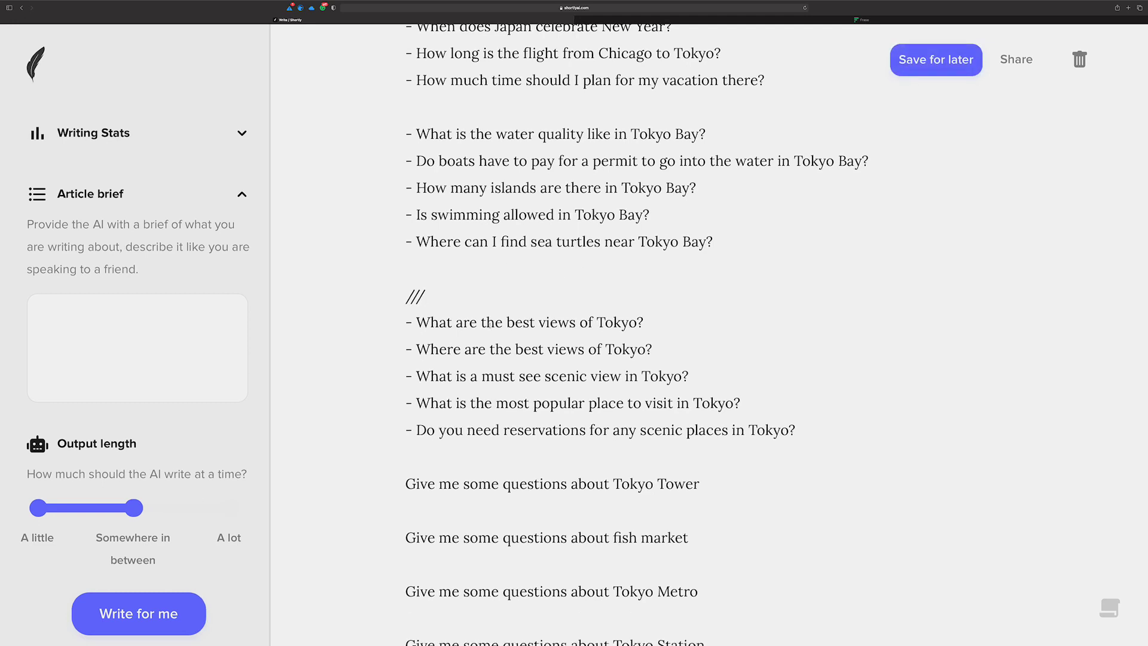
left_click_drag(428, 296, 376, 295)
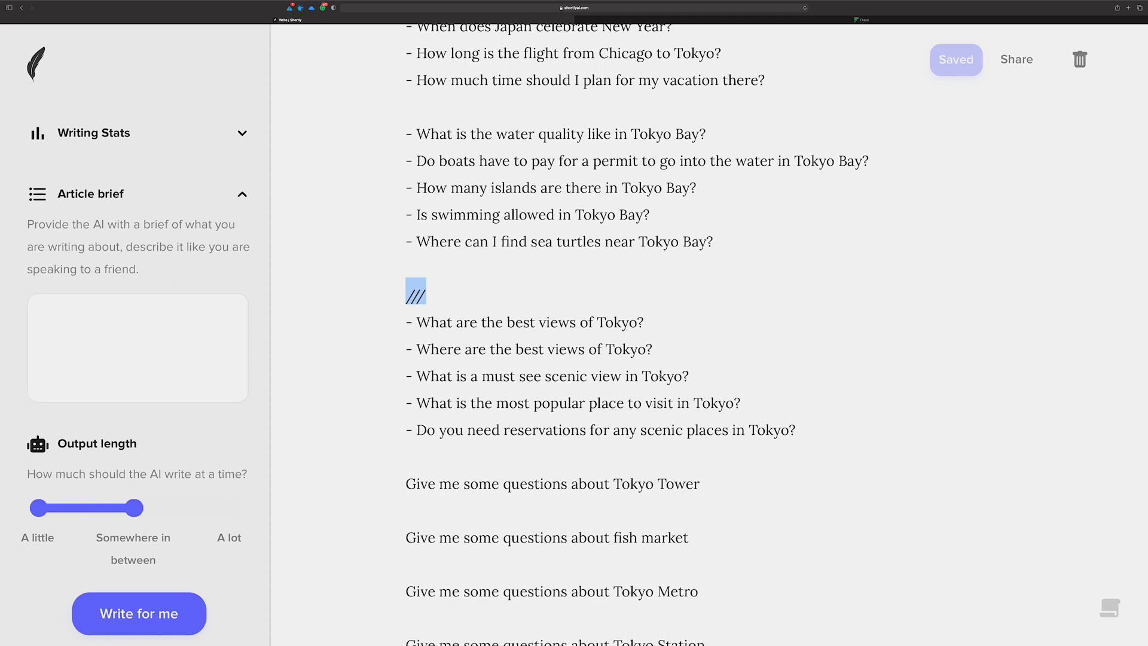
Step: Start a '- ' line after the last views question and have the AI add four more questions
left_click(817, 428)
key("Return")
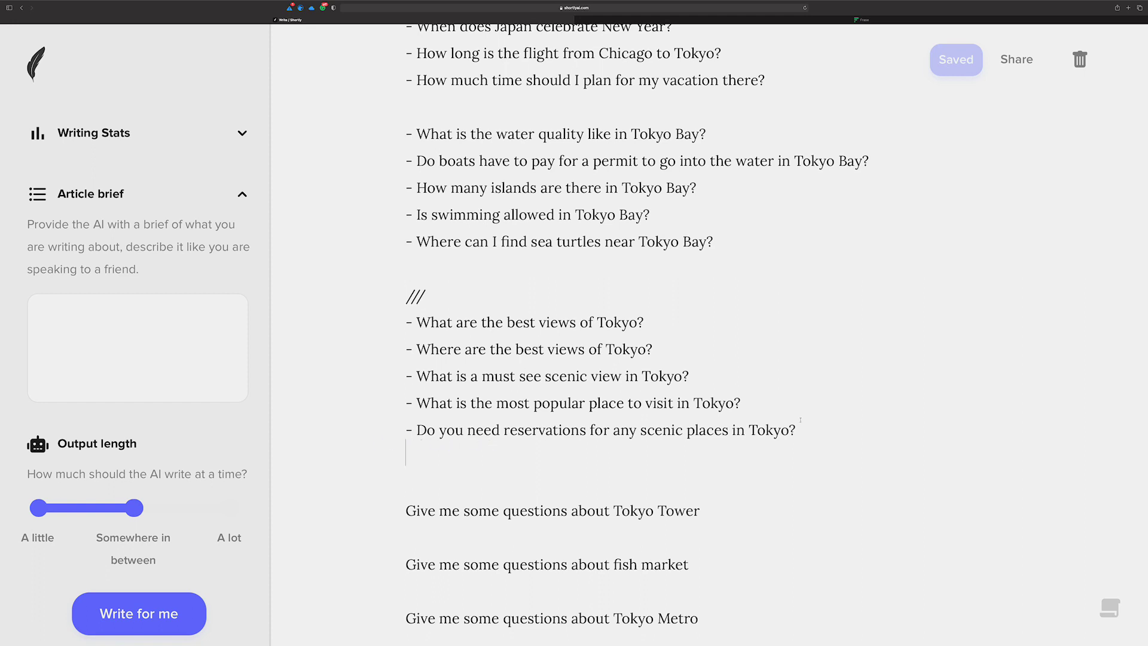
left_click_drag(800, 420, 398, 432)
left_click(413, 449)
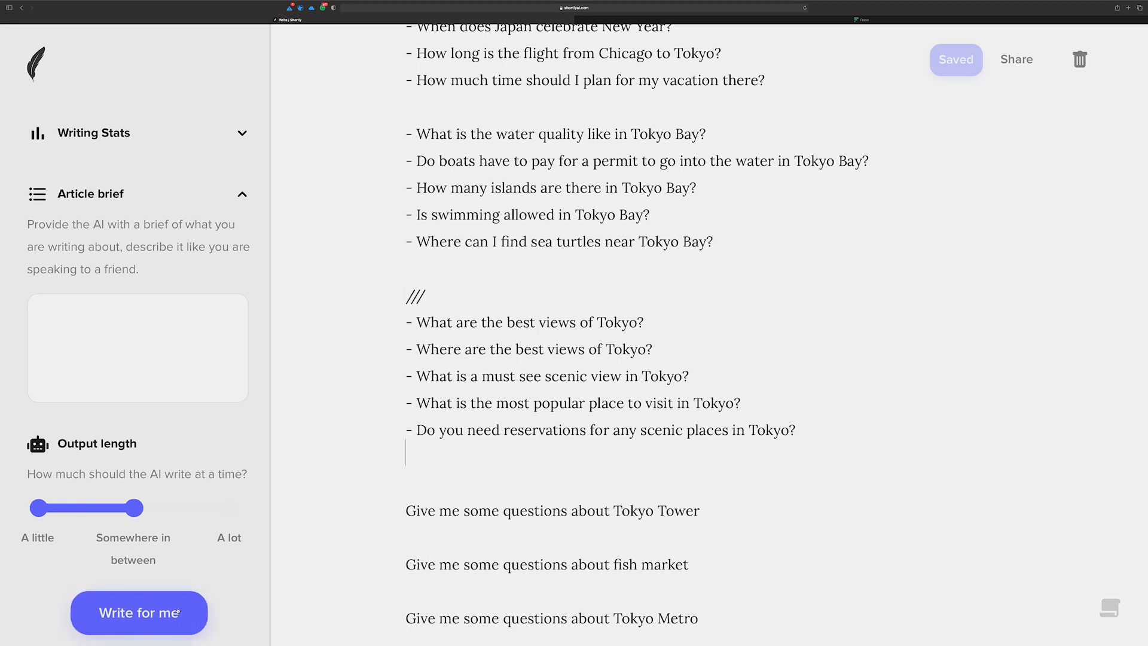
left_click_drag(439, 442, 393, 333)
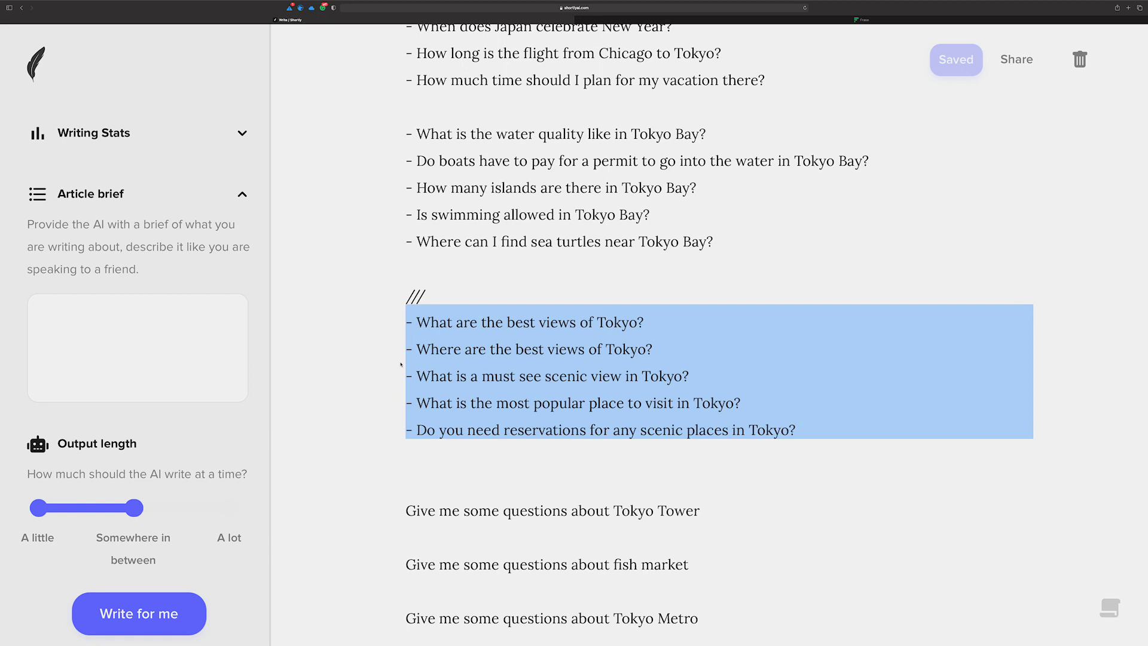
left_click(424, 445)
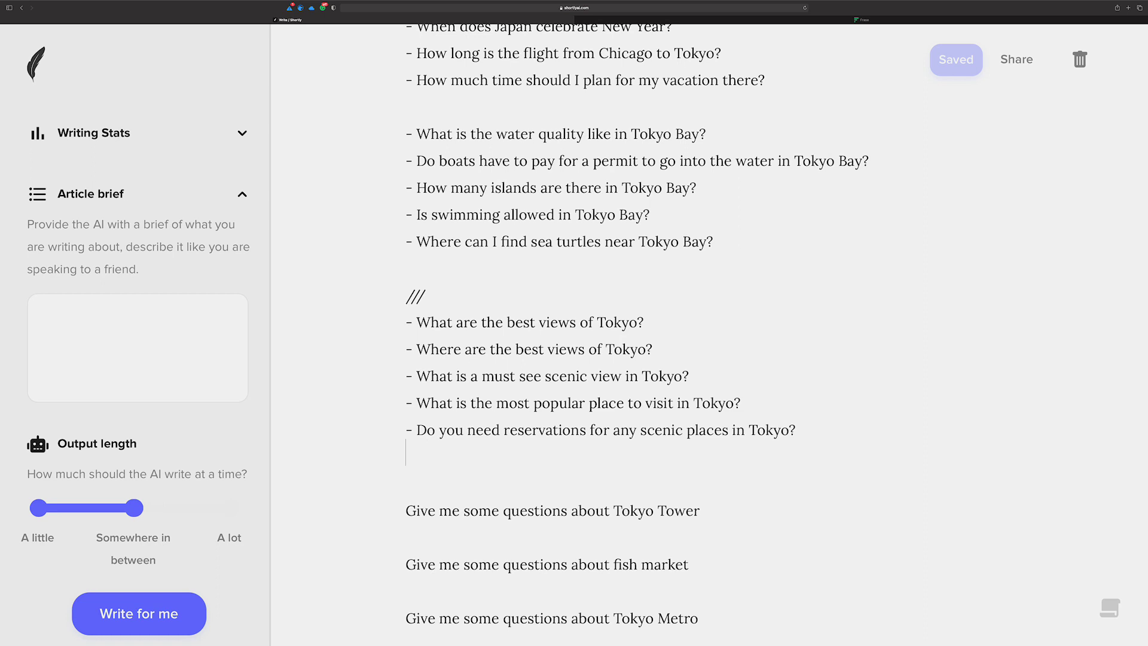
type("-")
key("super+Return")
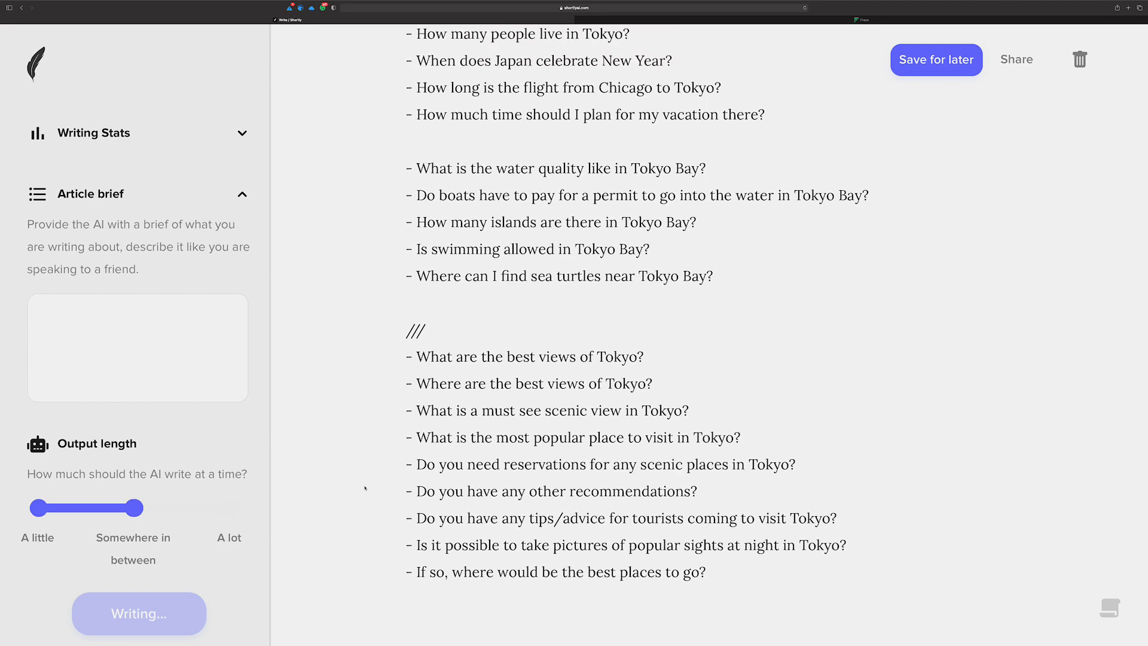
Step: Delete the stray </div> lines and the example paragraph
scroll(366, 487, "down", 5)
scroll(615, 415, "down", 4)
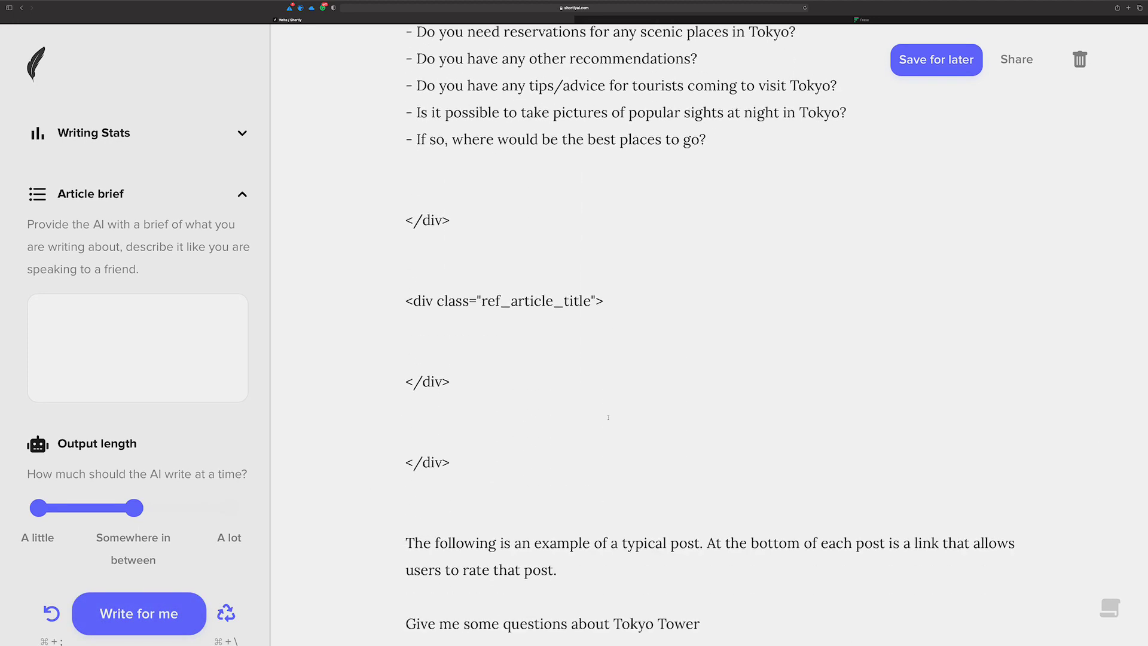
left_click_drag(469, 392, 407, 137)
key("BackSpace")
left_click_drag(588, 272, 407, 84)
key("BackSpace")
Step: Generate seven Tokyo Tower questions and remove the leftover Tokyo Tower instruction line
left_click_drag(701, 270, 394, 266)
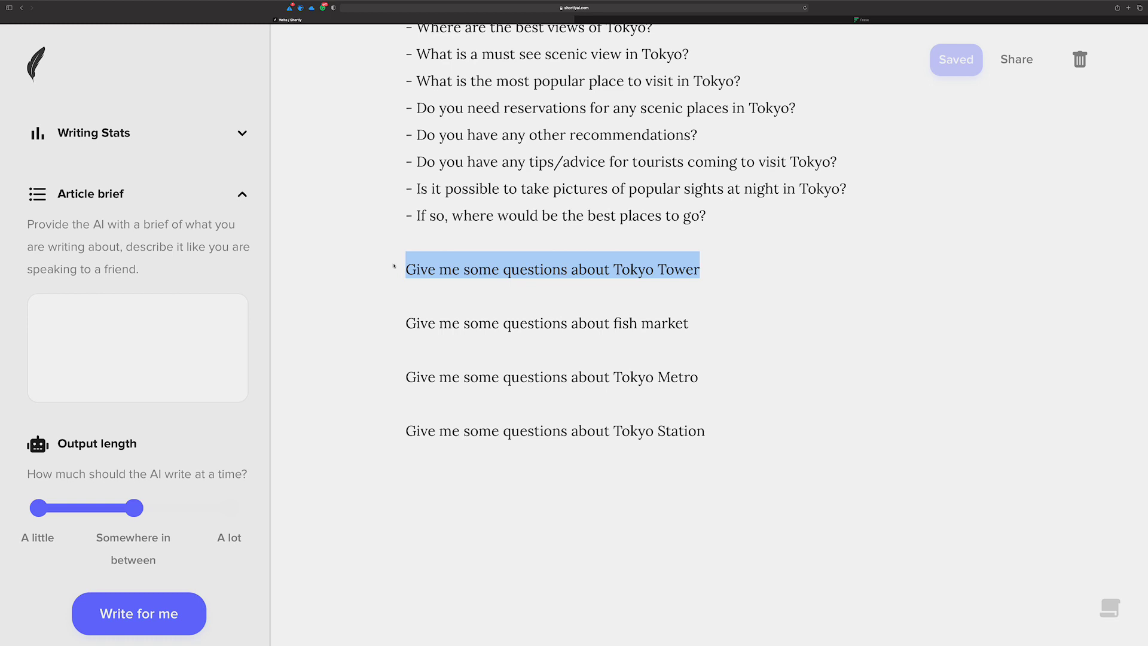
key("super+Return")
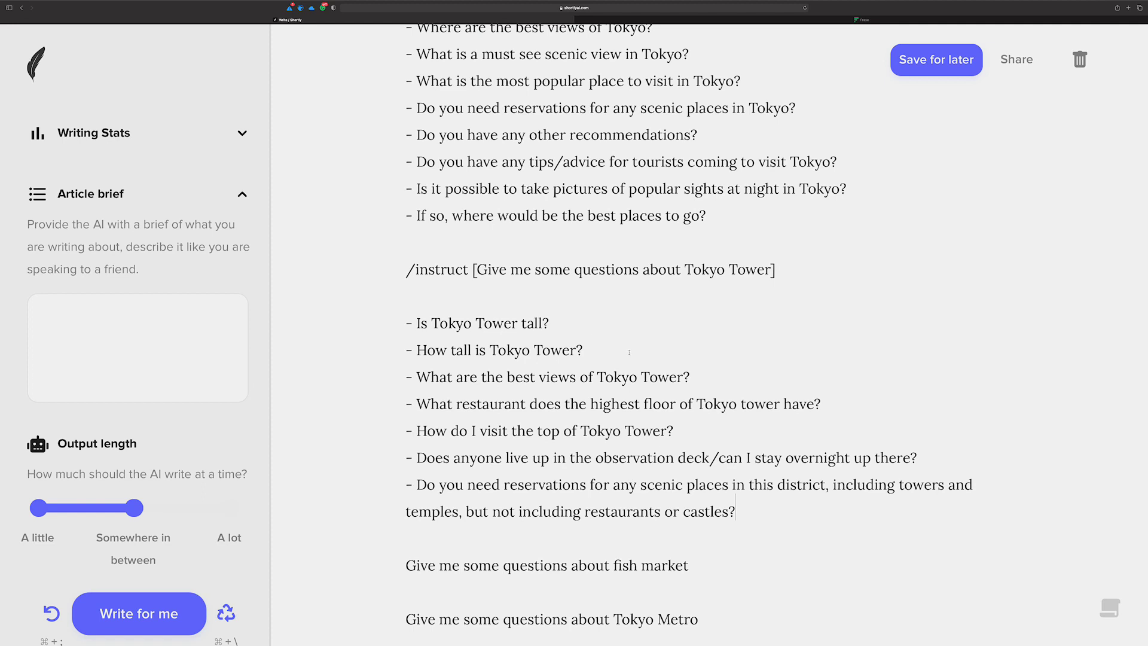
triple_click(495, 289)
key("BackSpace")
key("BackSpace")
key("BackSpace")
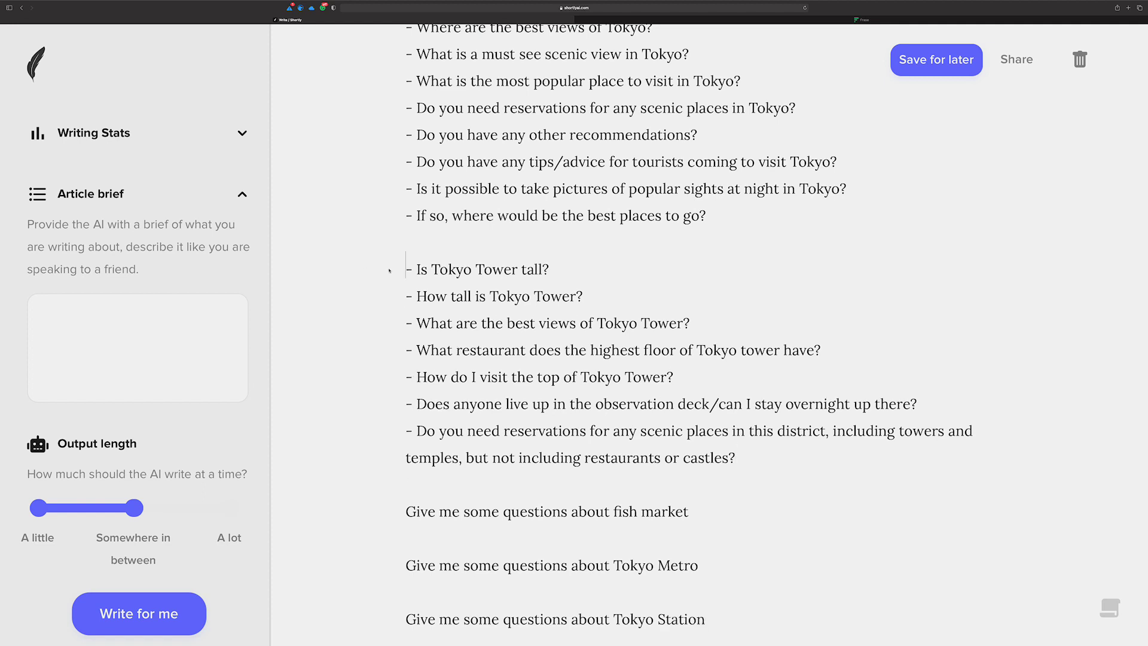
scroll(688, 359, "down", 5)
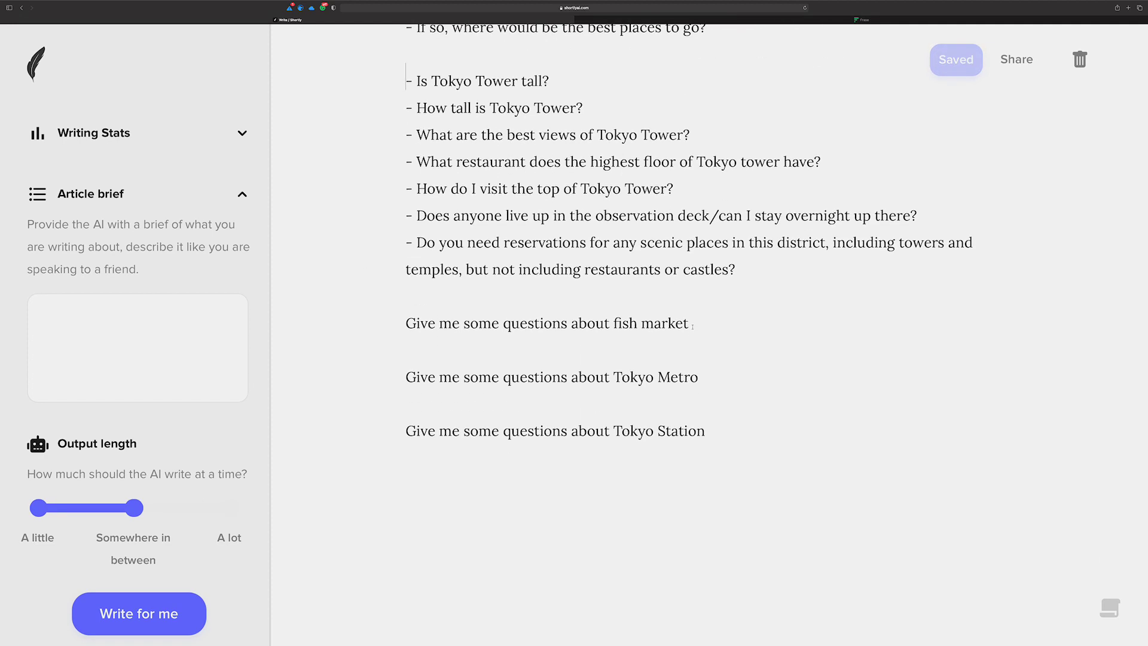
left_click_drag(405, 322, 690, 323)
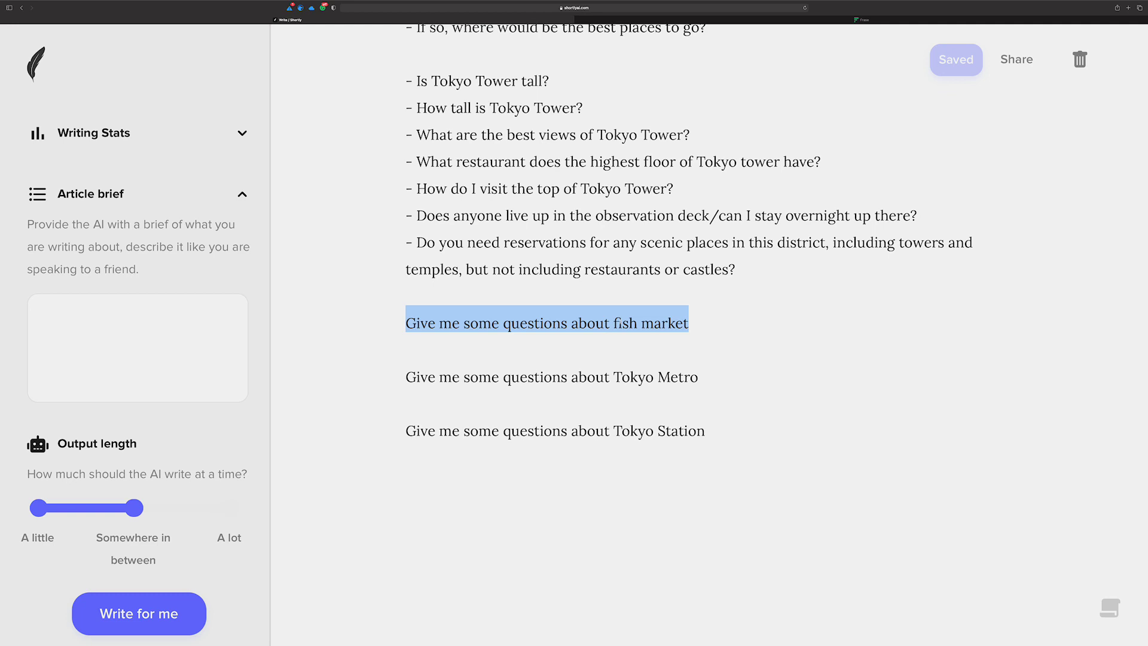
Step: Reword the fish market prompt to 'Give me some questions about the fish market Tokyo'
left_click(613, 322)
type("the")
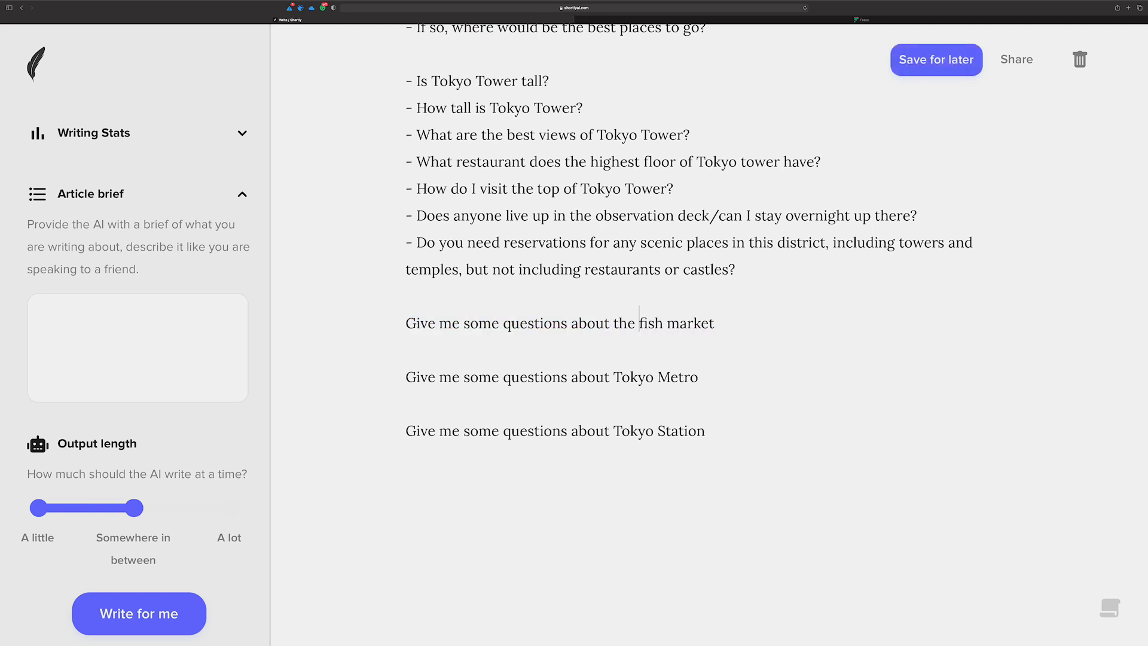
left_click(746, 322)
type("Toyo")
key("BackSpace")
key("BackSpace")
type("kyo")
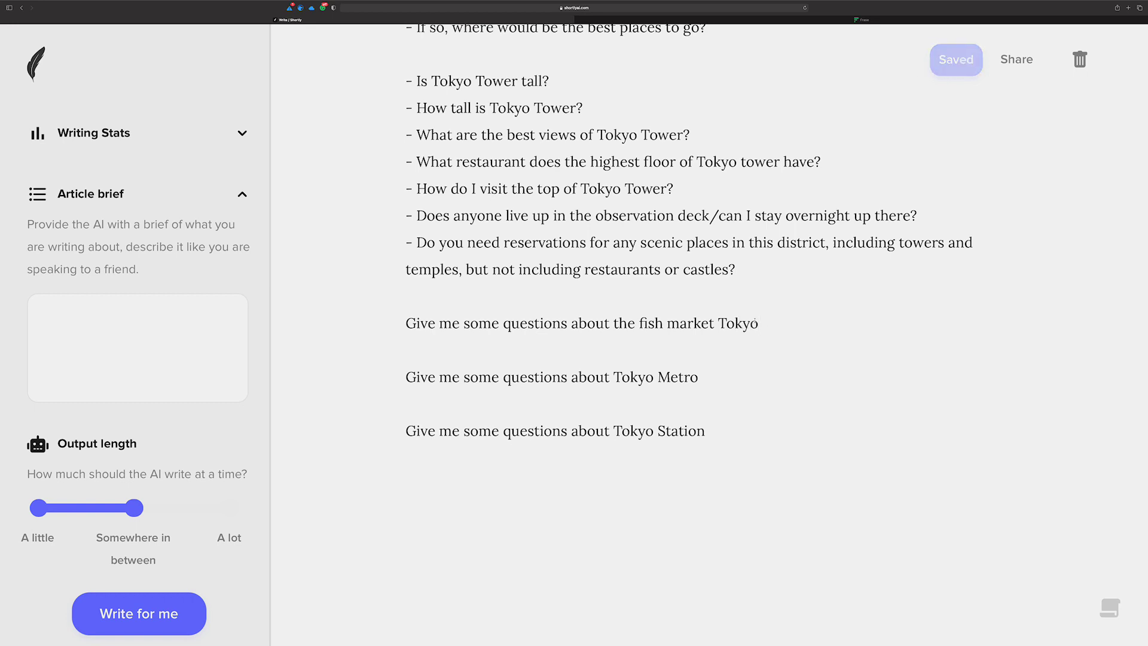
Step: Have the AI generate five fish market questions from that prompt
left_click_drag(758, 321, 382, 321)
key("super+Return")
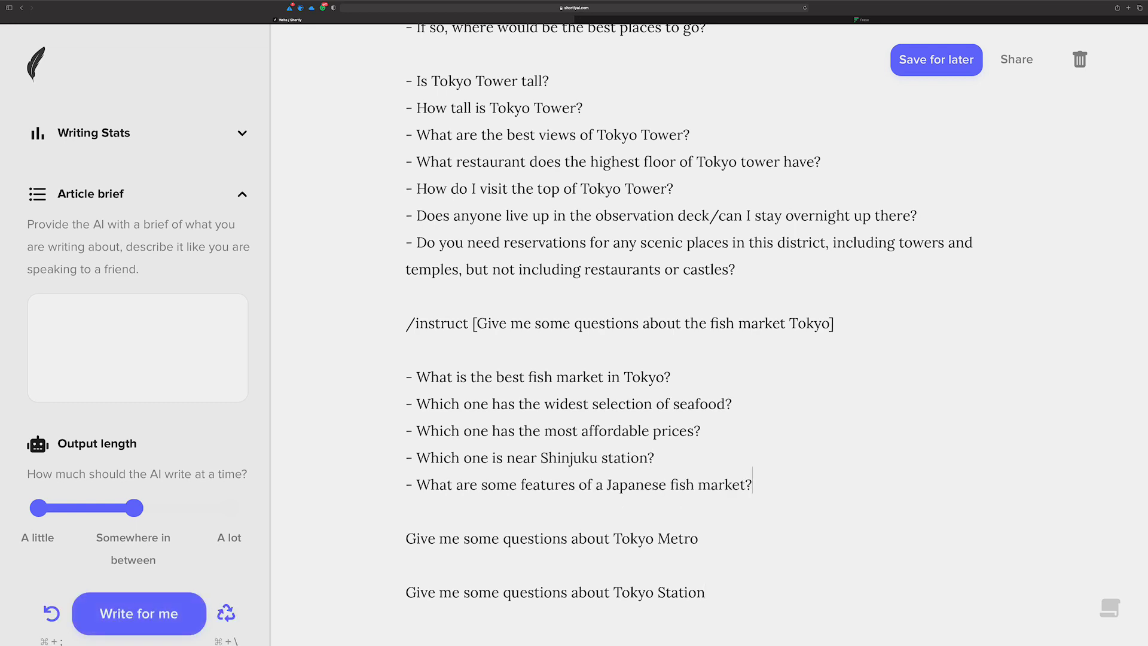
scroll(624, 389, "down", 3)
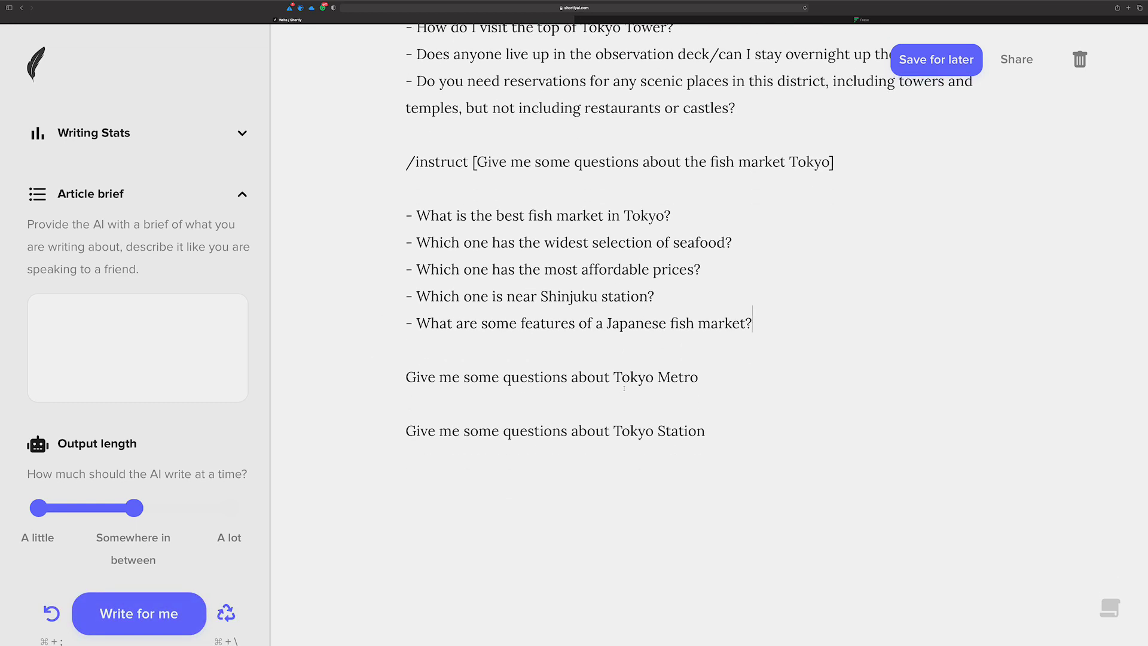
left_click_drag(709, 371, 385, 377)
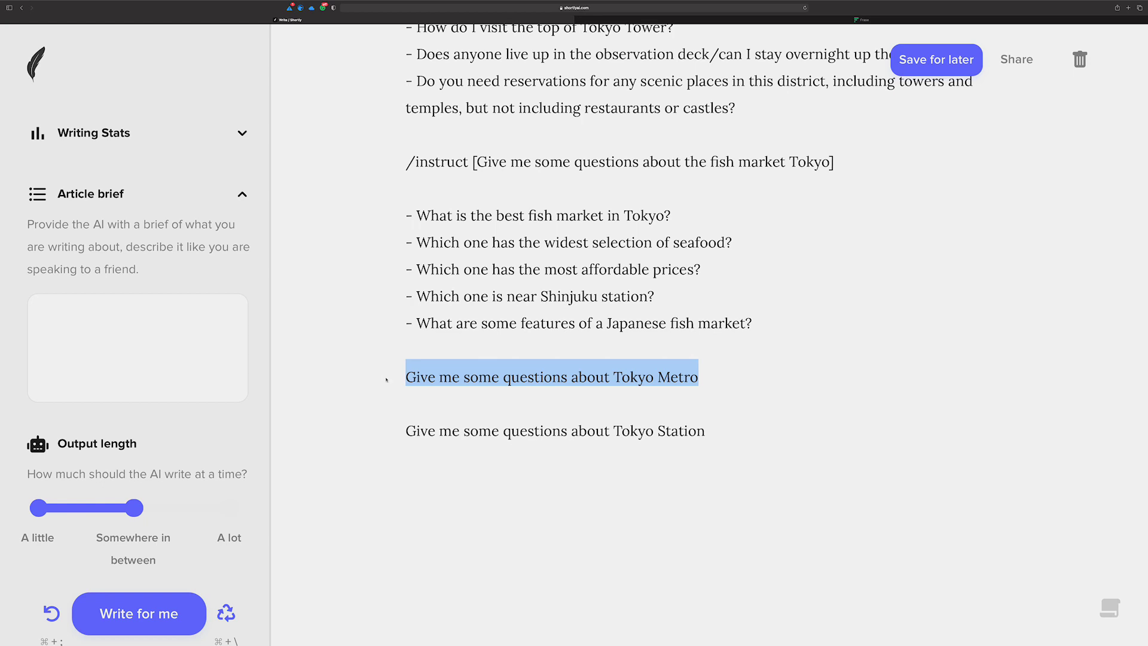
Step: Generate five Tokyo Metro questions from the selected Metro prompt
key("super+Return")
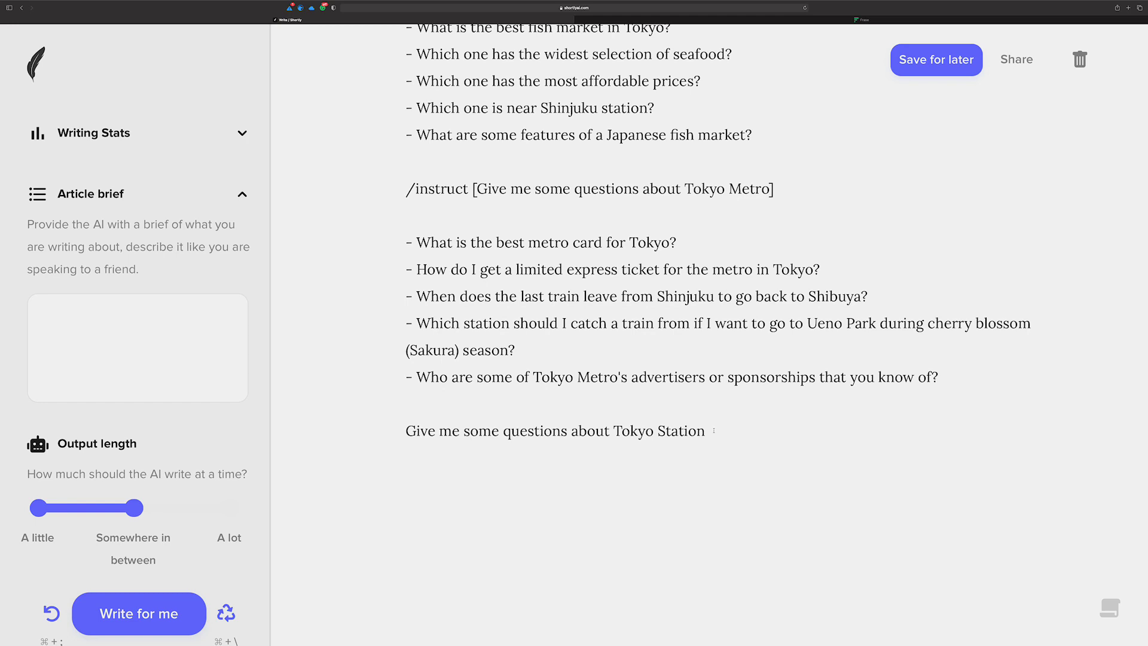
left_click_drag(713, 431, 376, 428)
left_click(686, 418)
scroll(514, 417, "up", 15)
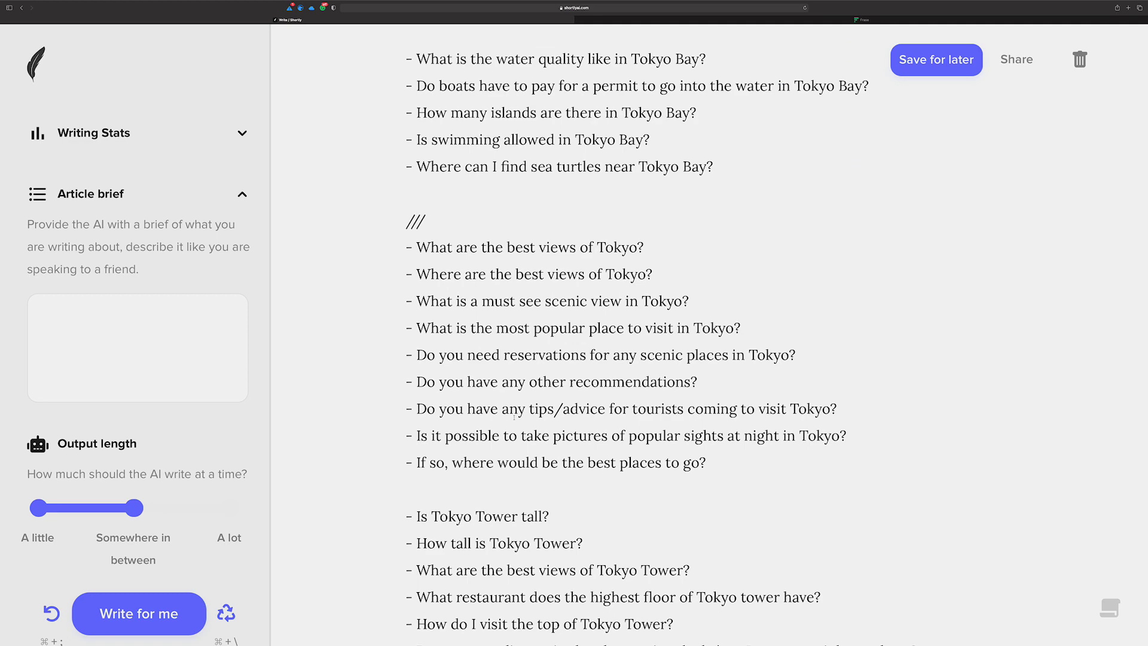
scroll(514, 417, "up", 6)
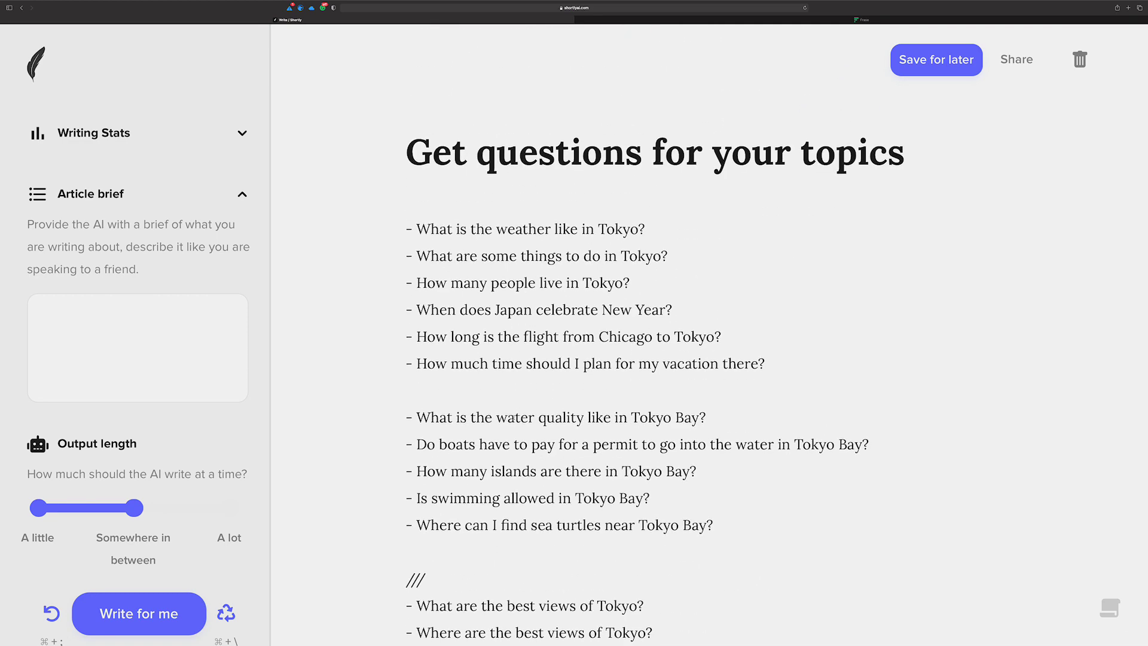